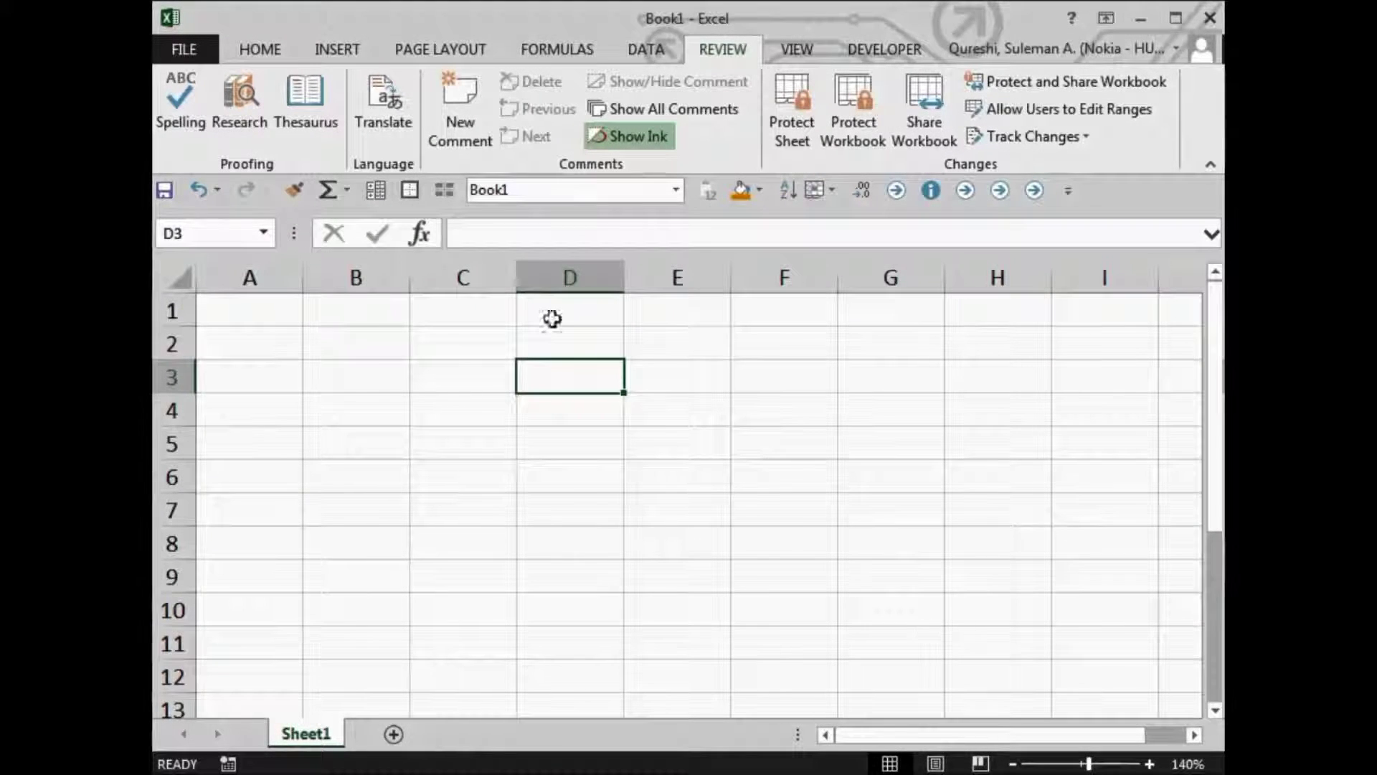
- Bring up the Save As file browser for Book1.xlsx on this computer
left_click(175, 46)
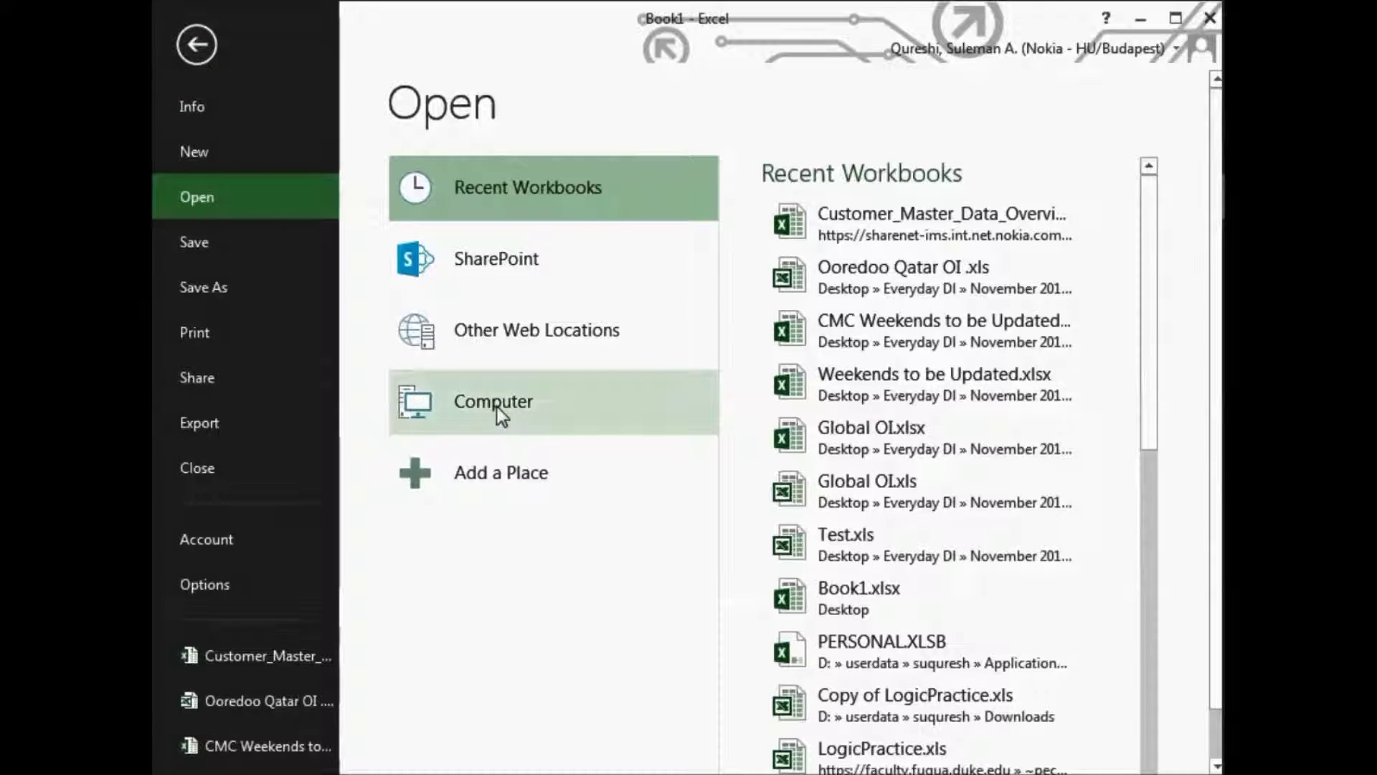
left_click(222, 284)
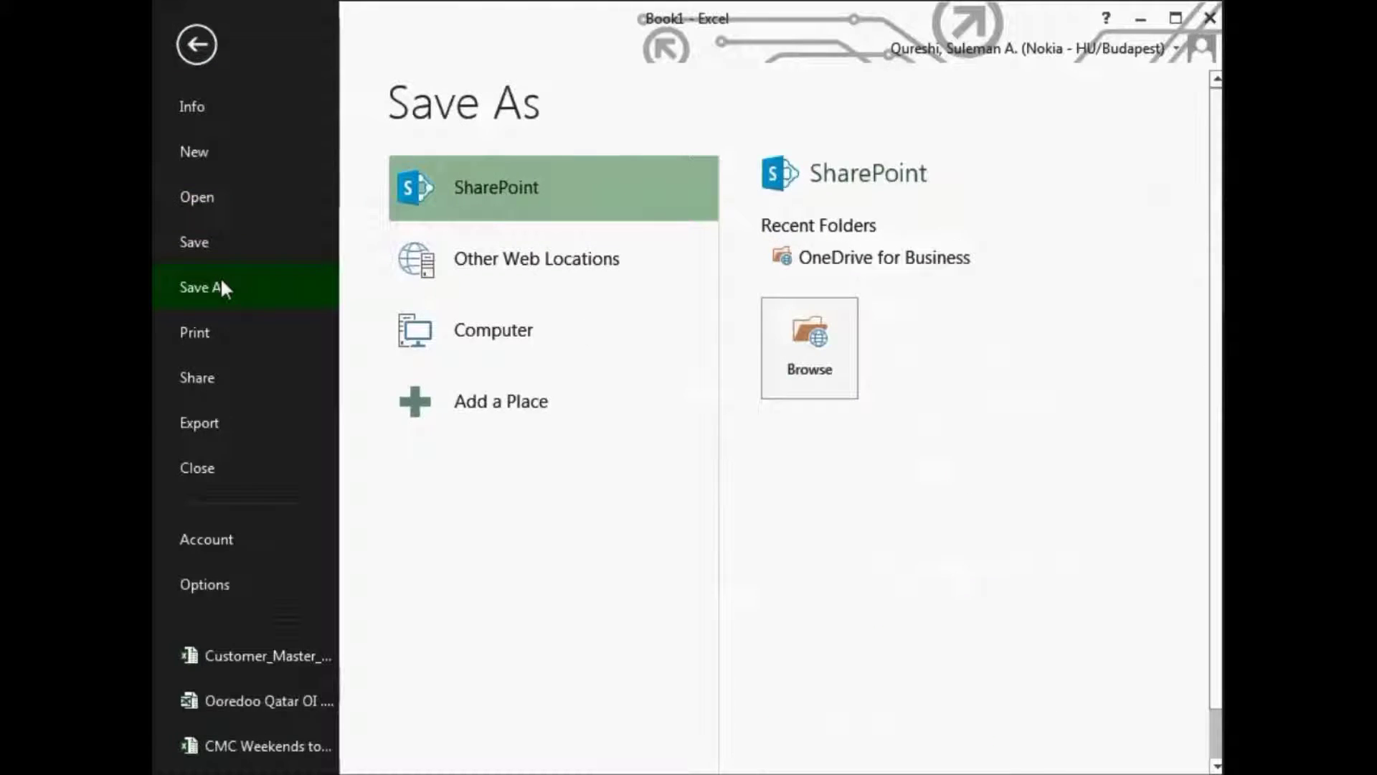
left_click(510, 331)
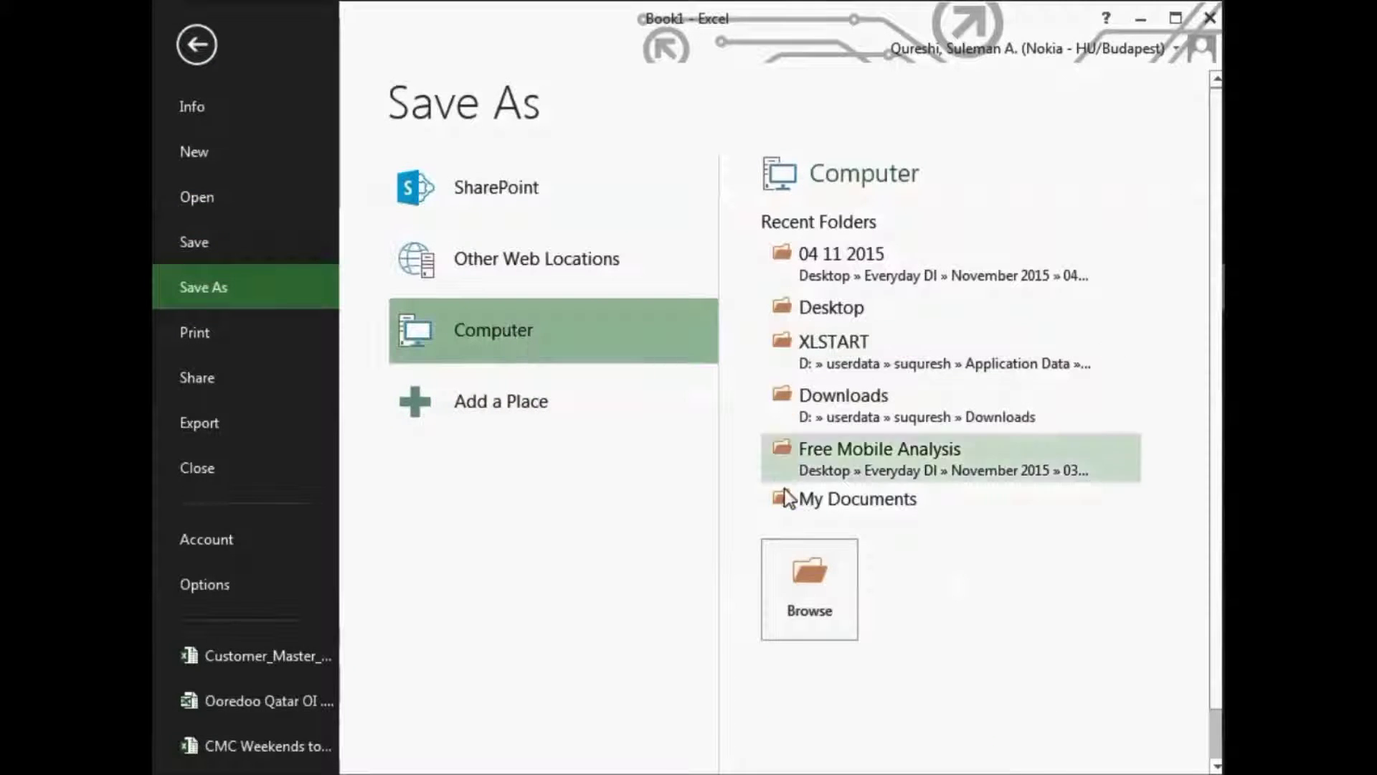
left_click(807, 583)
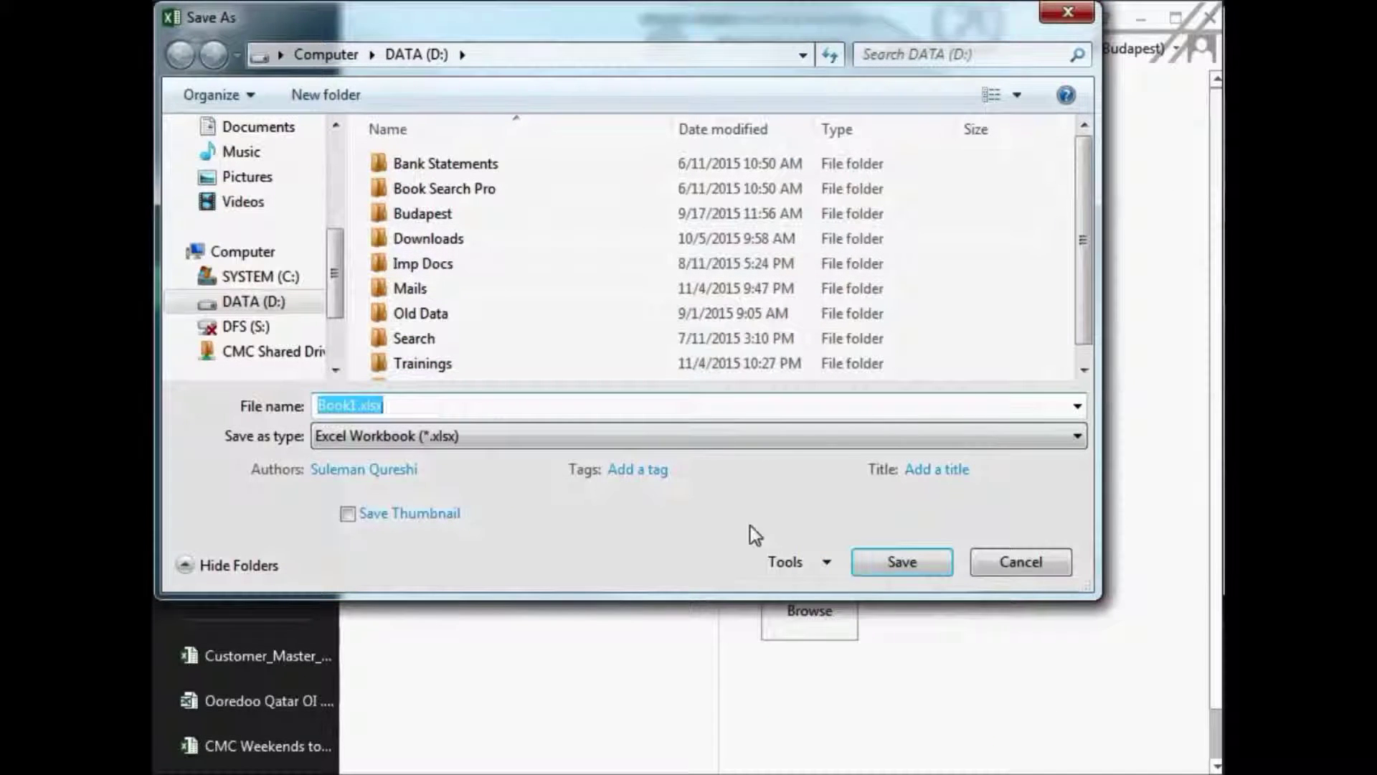
- Inspect the General Options password fields, then cancel both dialogs without setting passwords
left_click(801, 570)
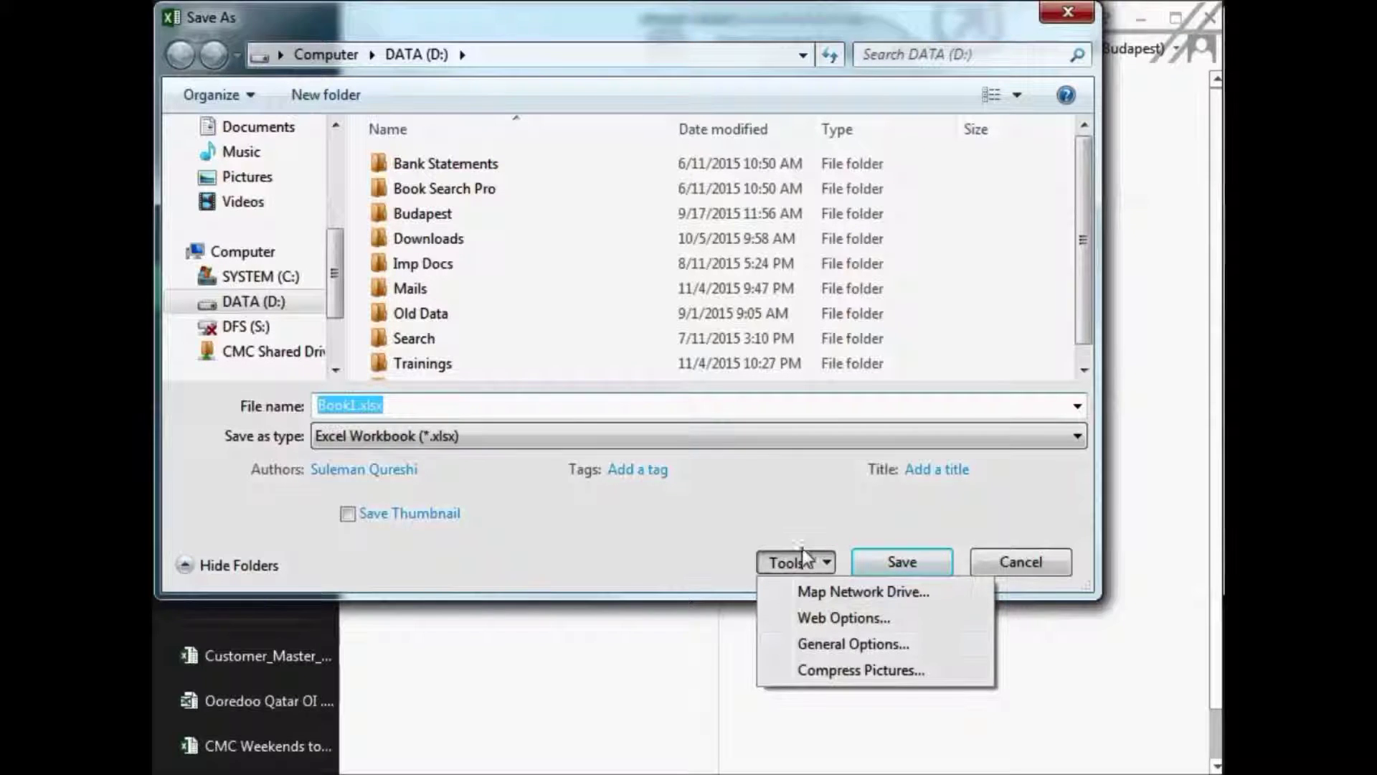
left_click(822, 646)
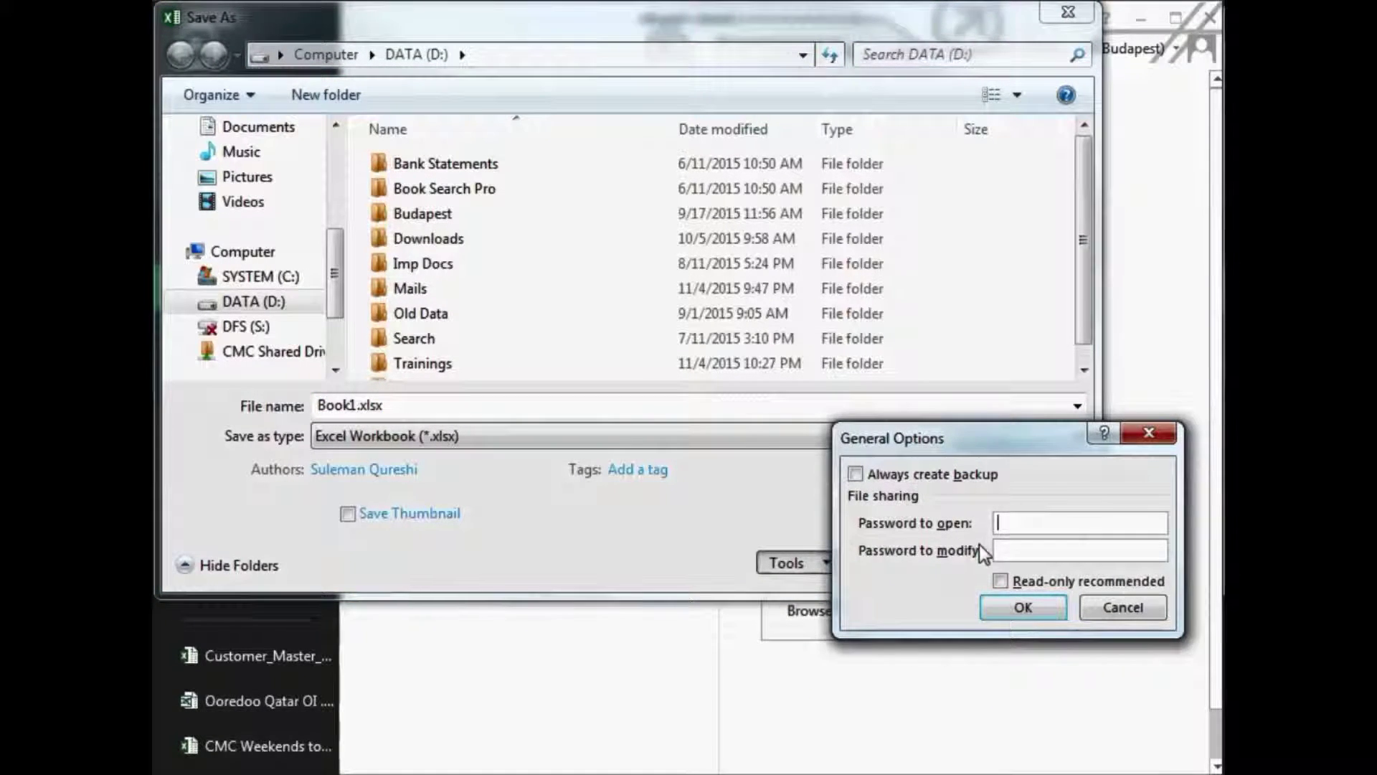
left_click(1032, 552)
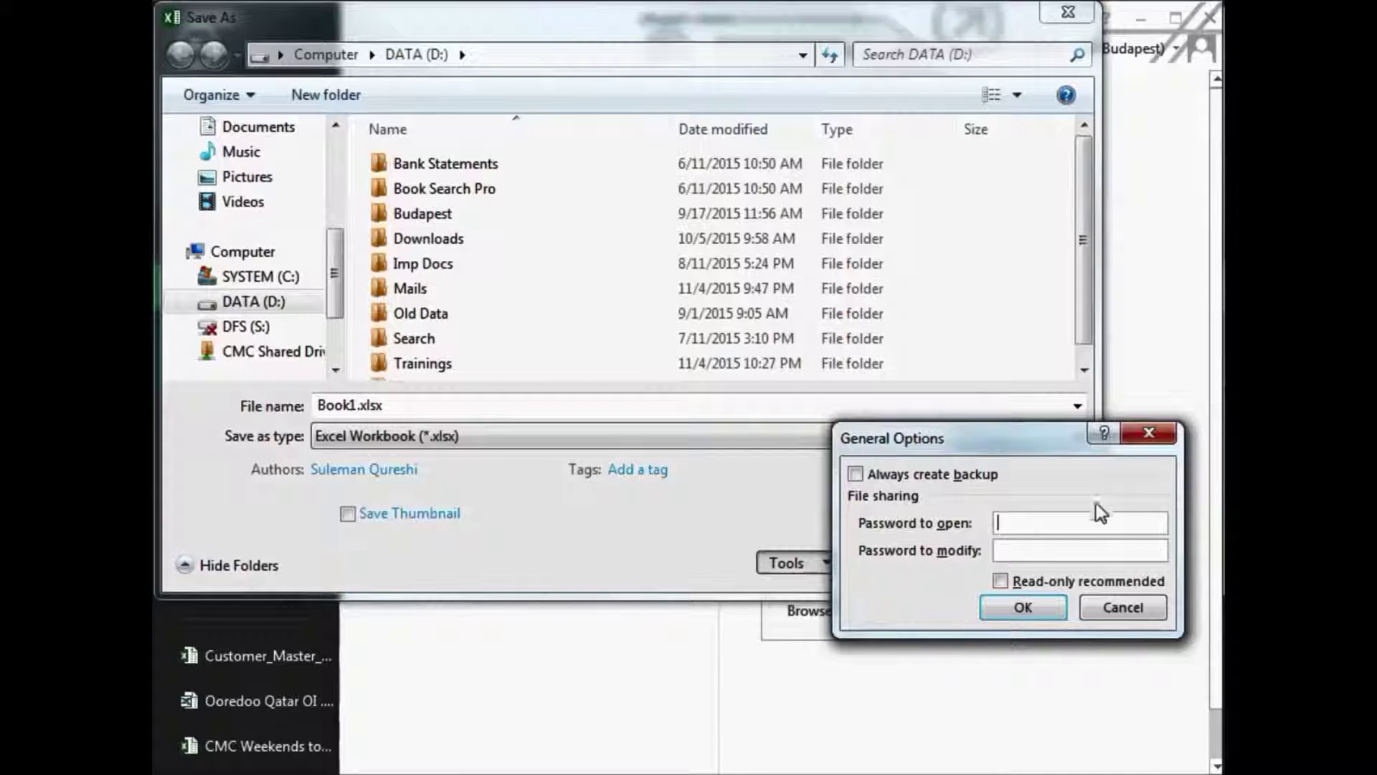
left_click(1123, 608)
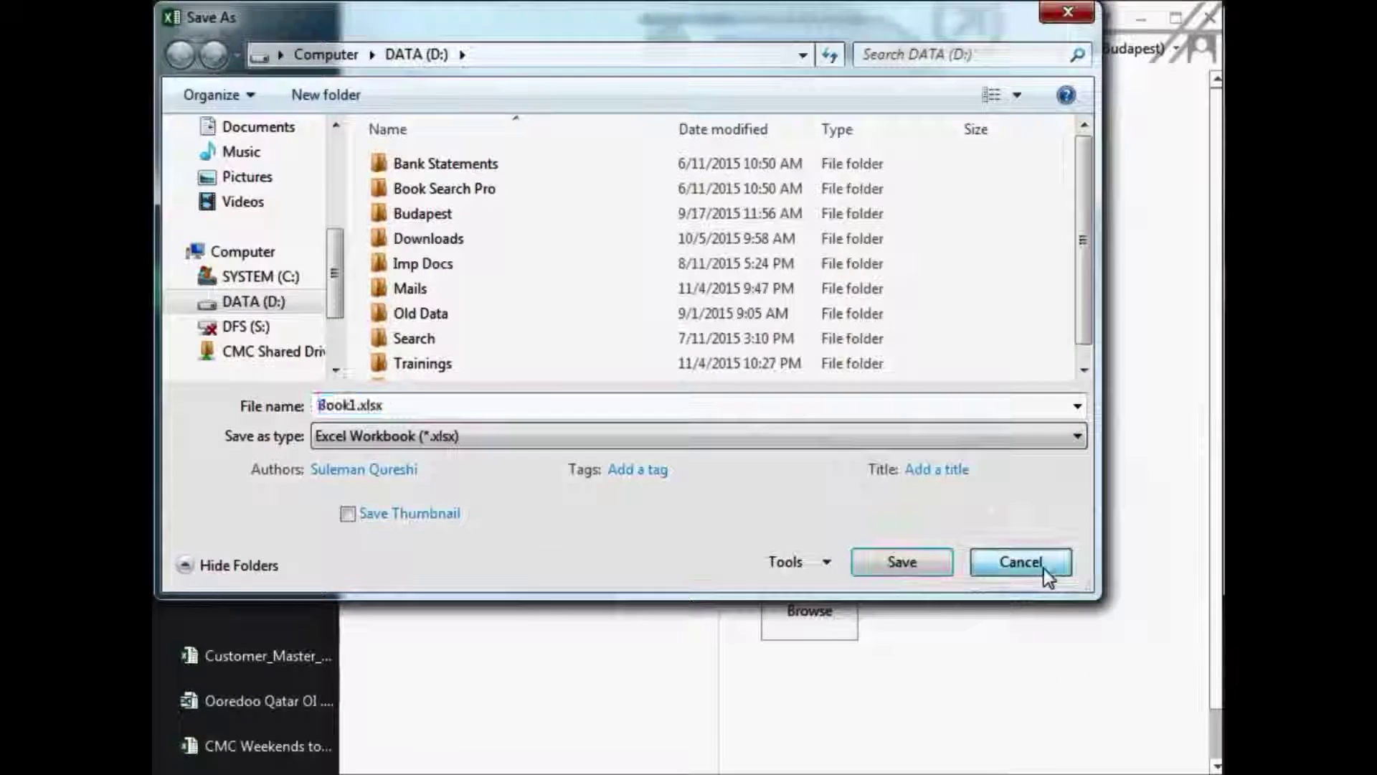
left_click(1044, 568)
- Reach the General Options password dialog through Save As and the file browser's Tools
left_click(200, 45)
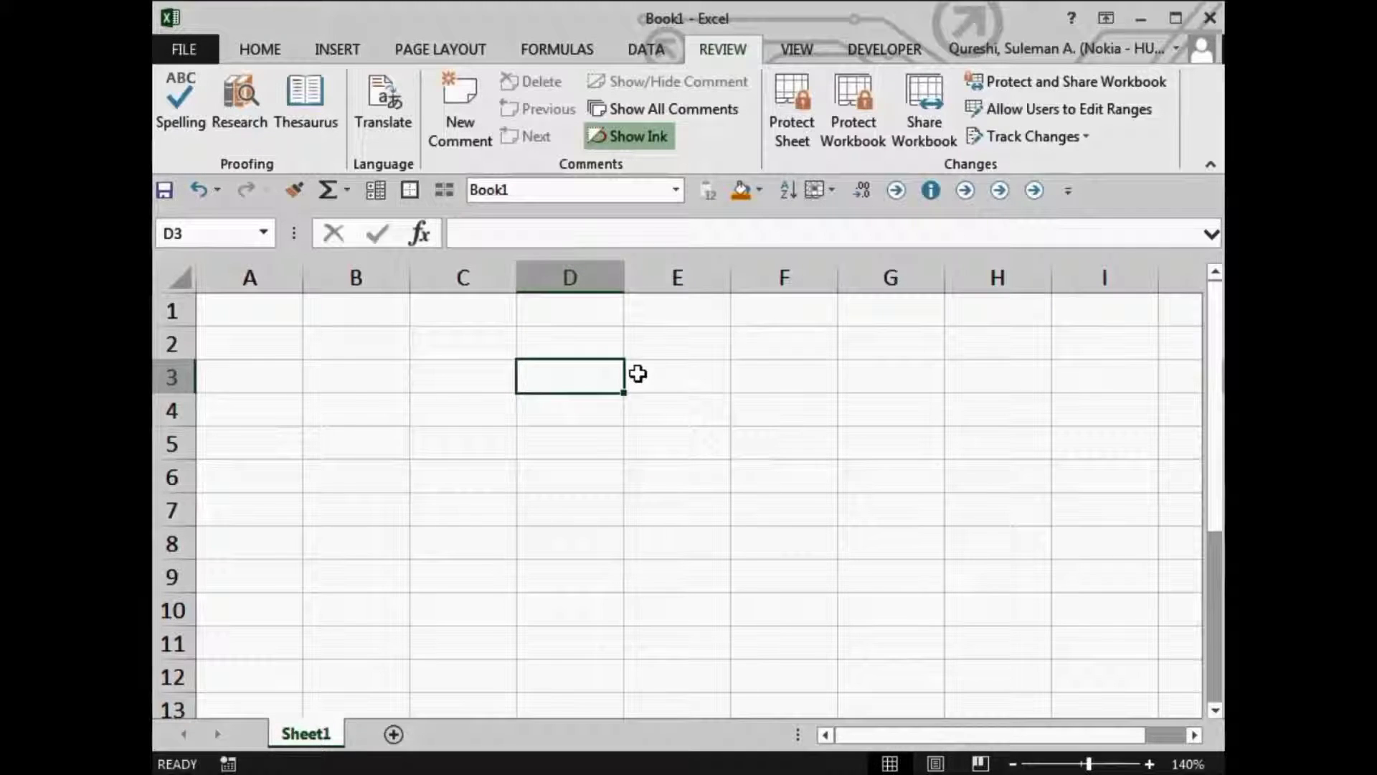
left_click(206, 55)
left_click(221, 282)
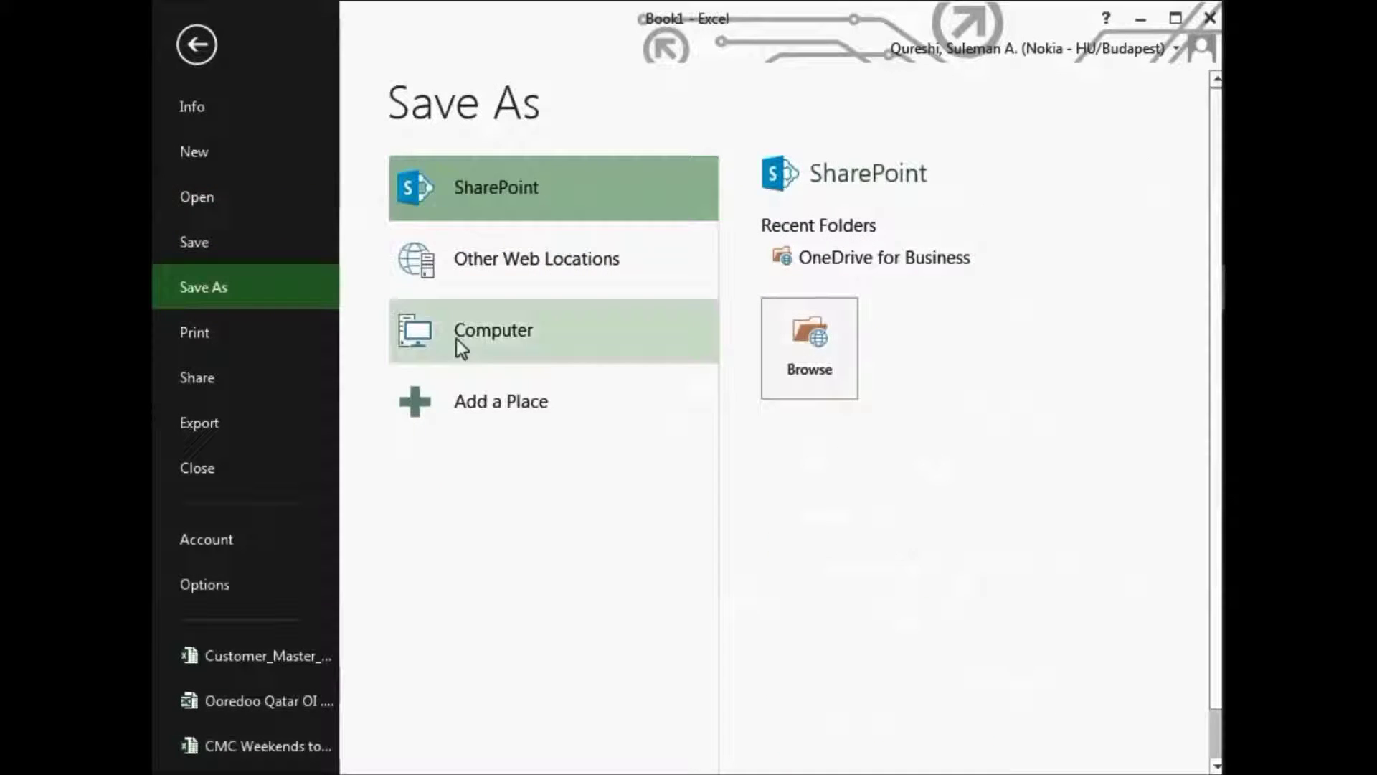
left_click(497, 338)
left_click(846, 596)
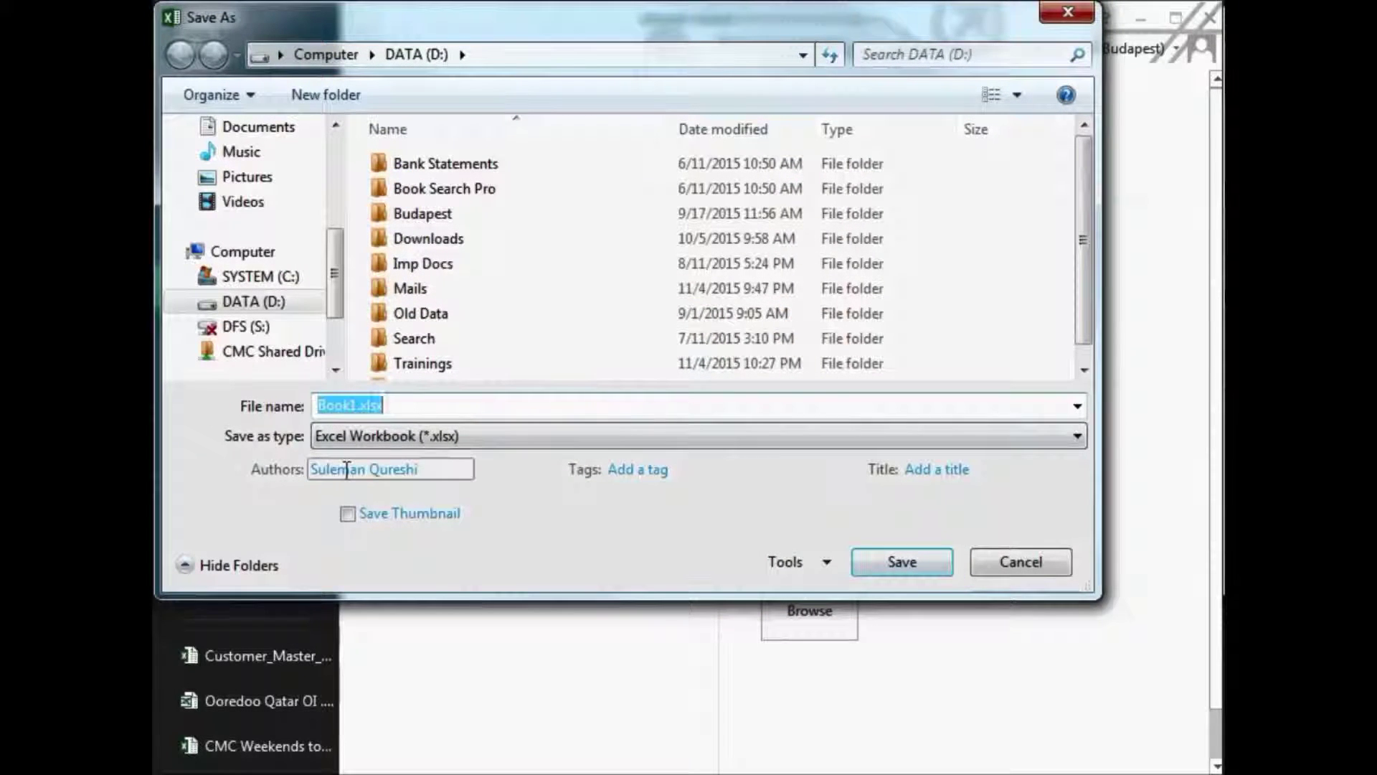
left_click(818, 561)
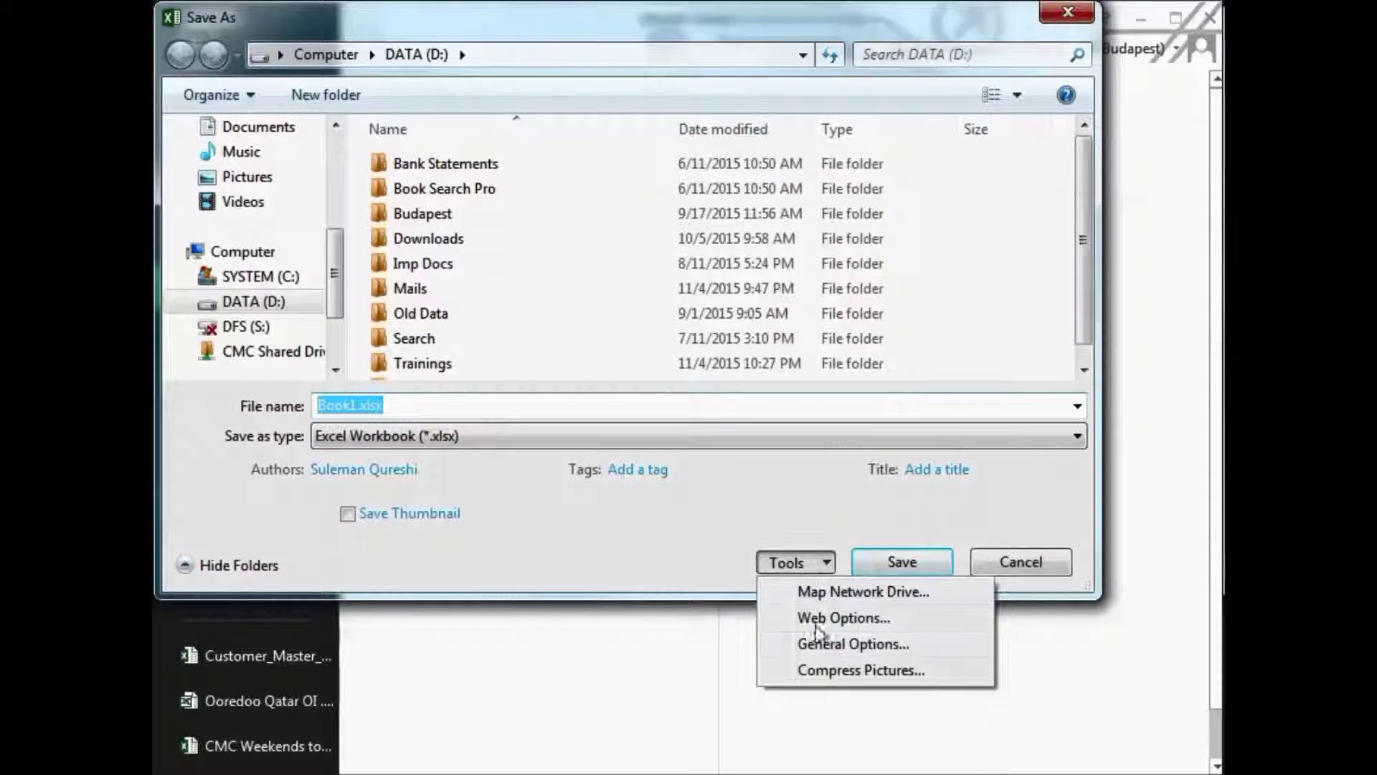
left_click(828, 646)
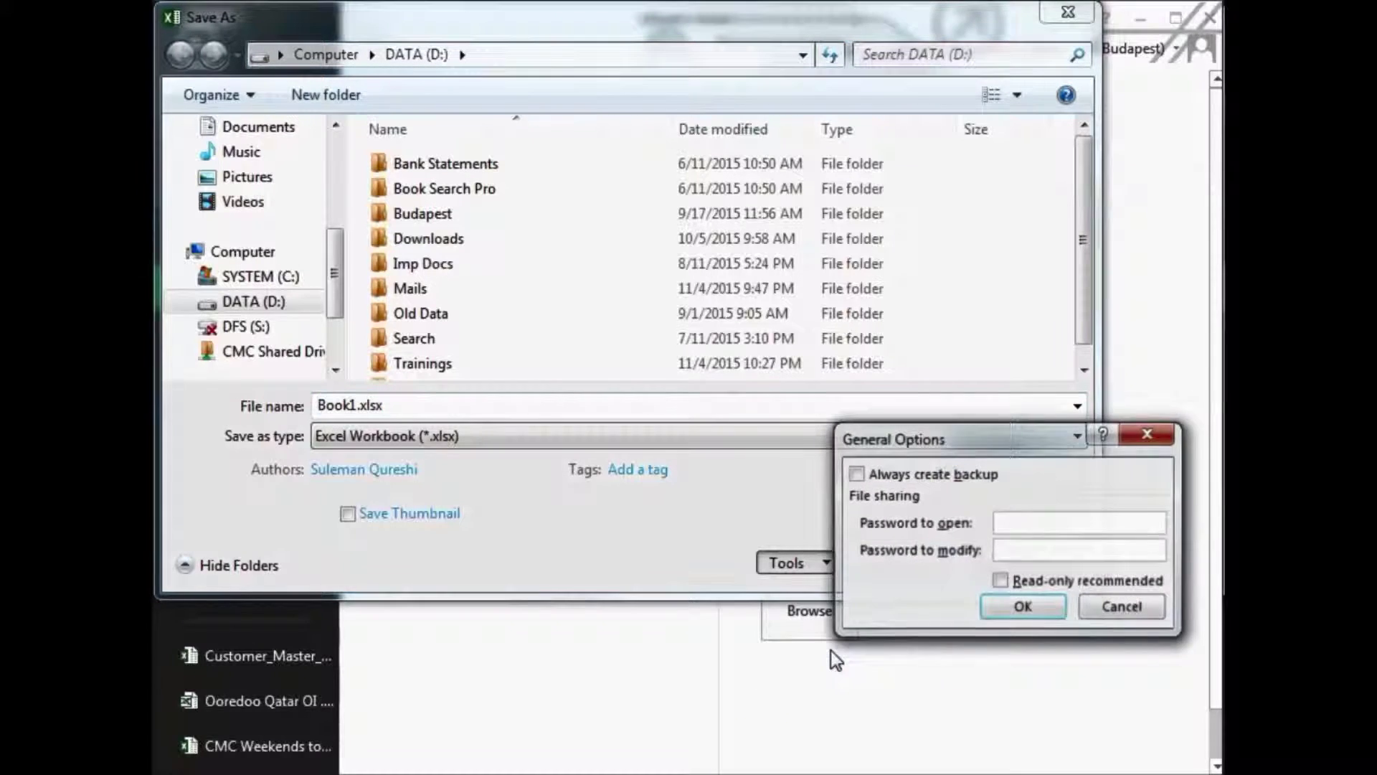
- Set and confirm a password to open, re-entering it after a mismatch error
type("123")
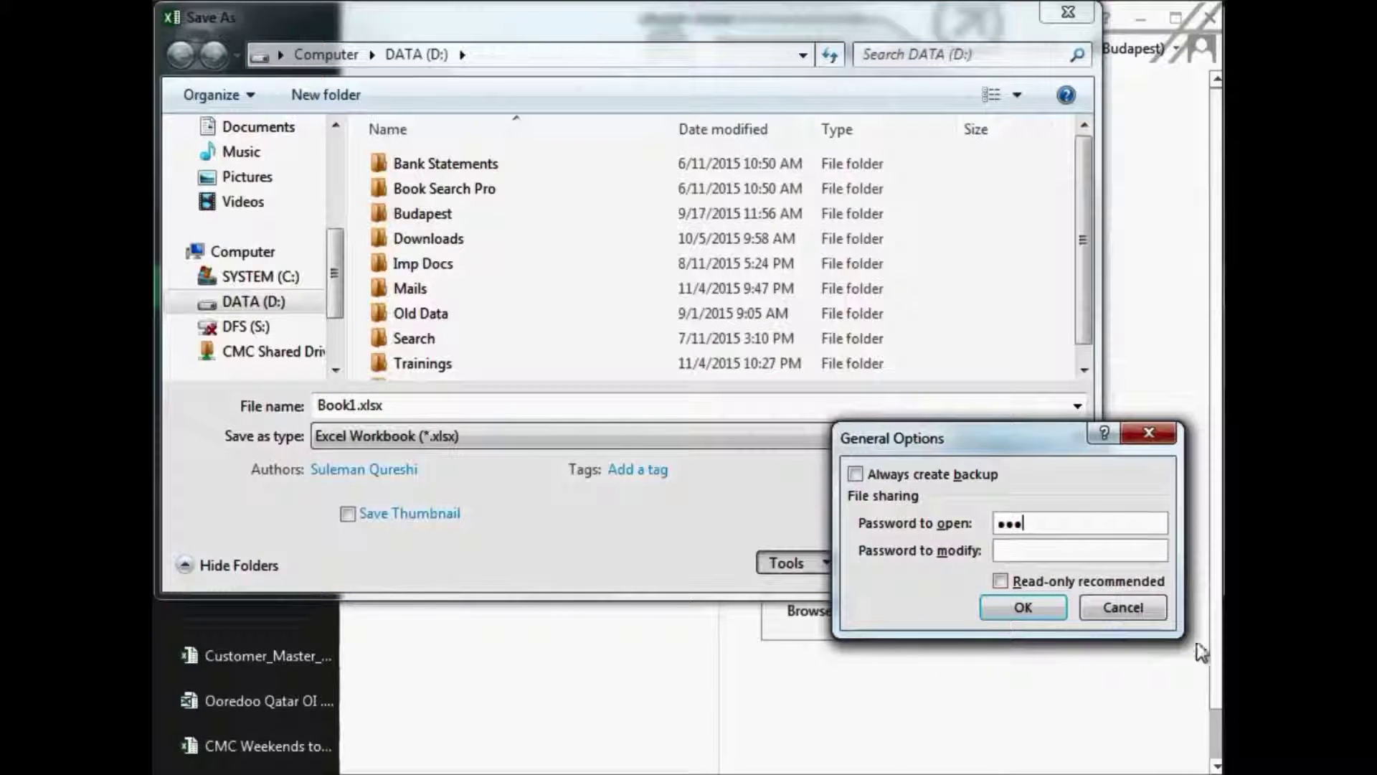
left_click(1038, 607)
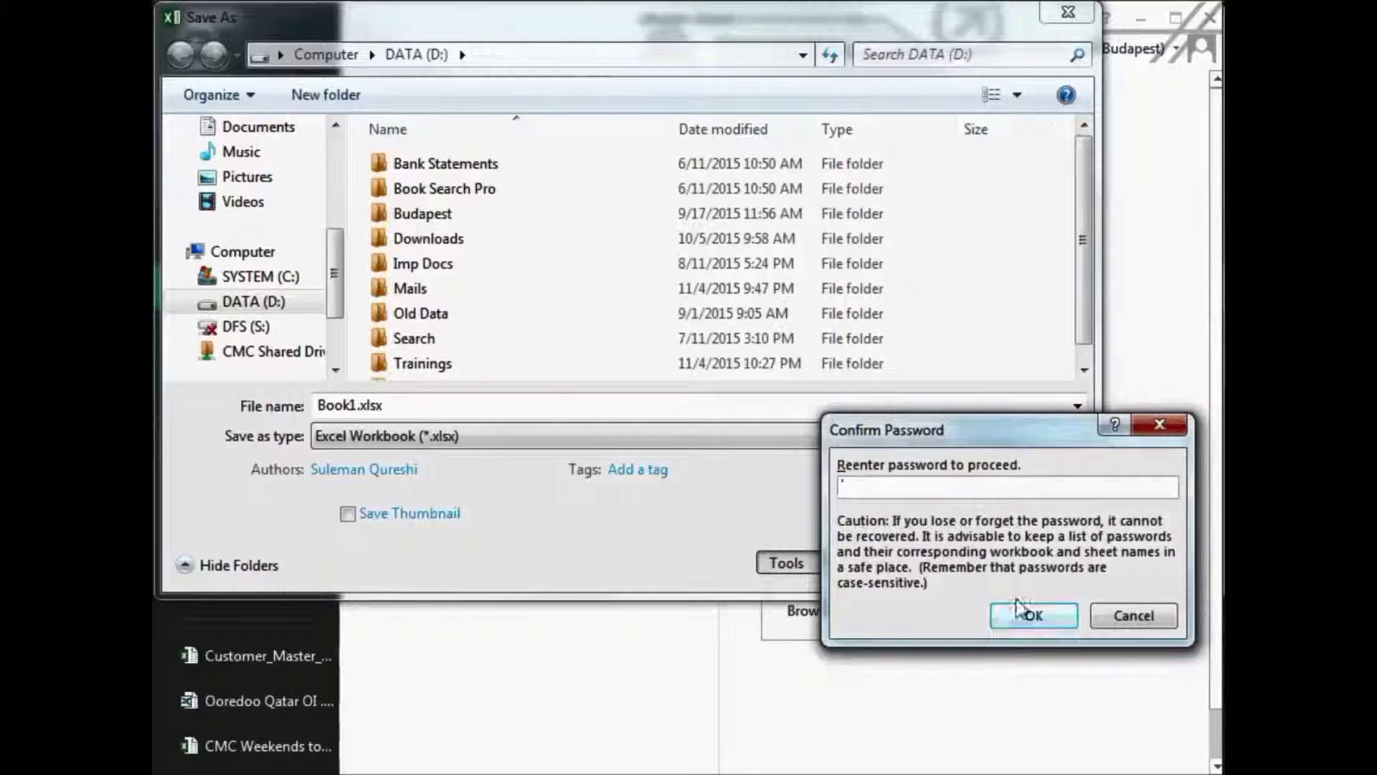
type("123")
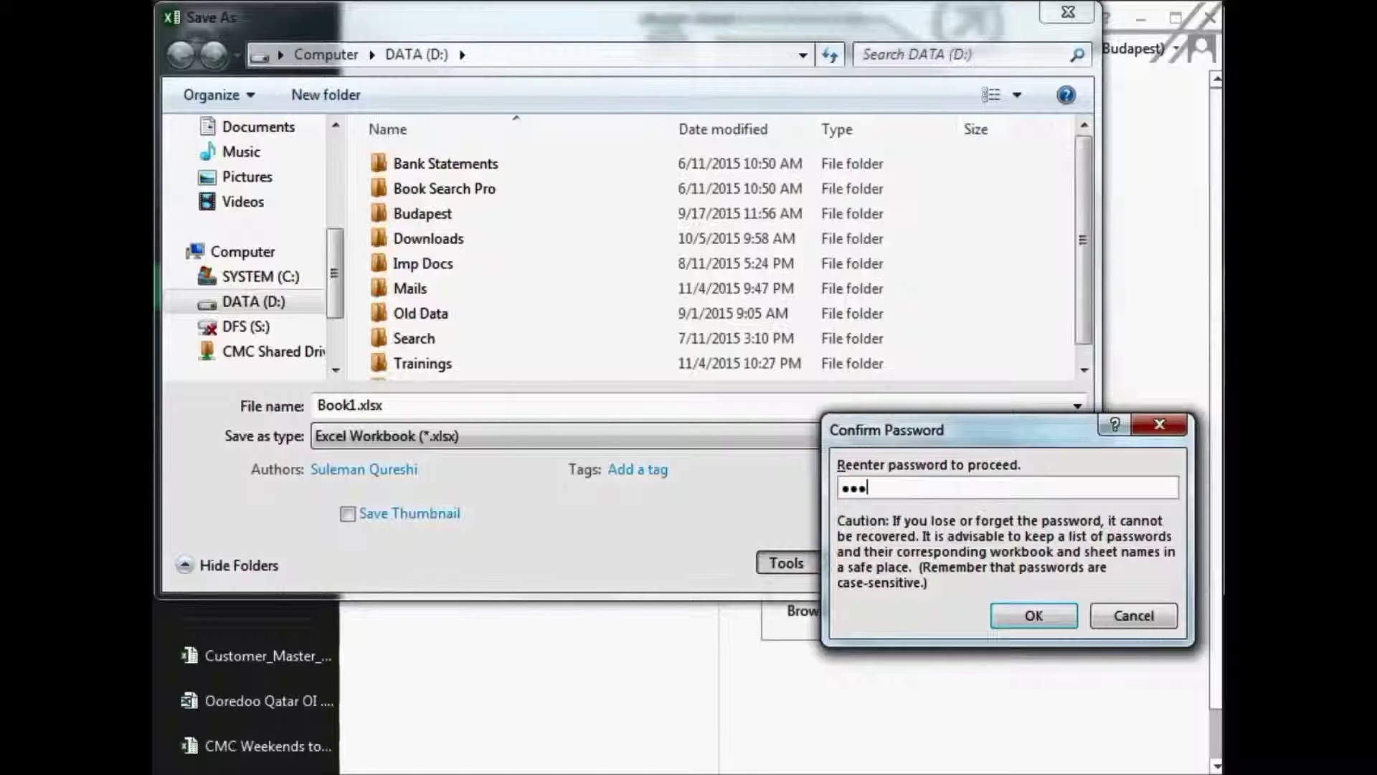
left_click(1034, 616)
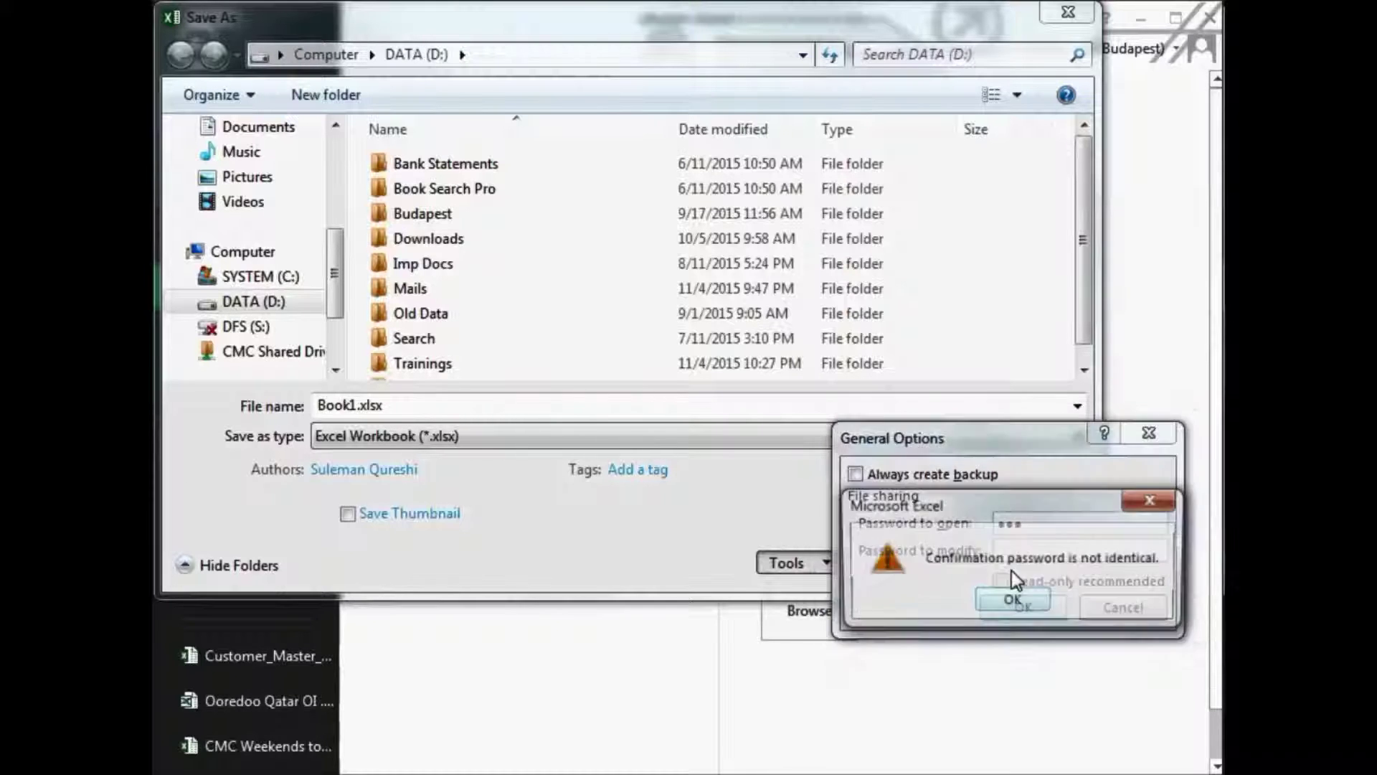
left_click(1018, 600)
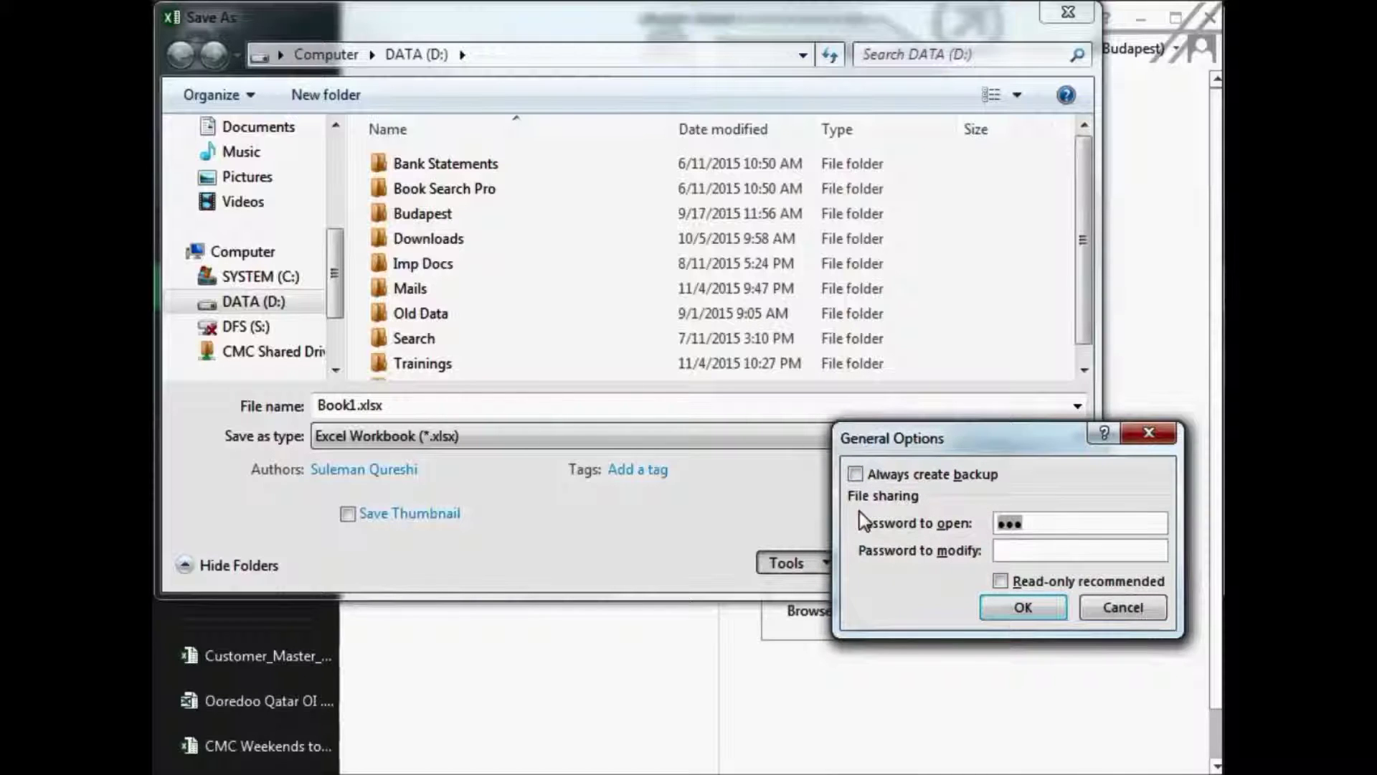
type("123")
left_click(1019, 607)
type("123")
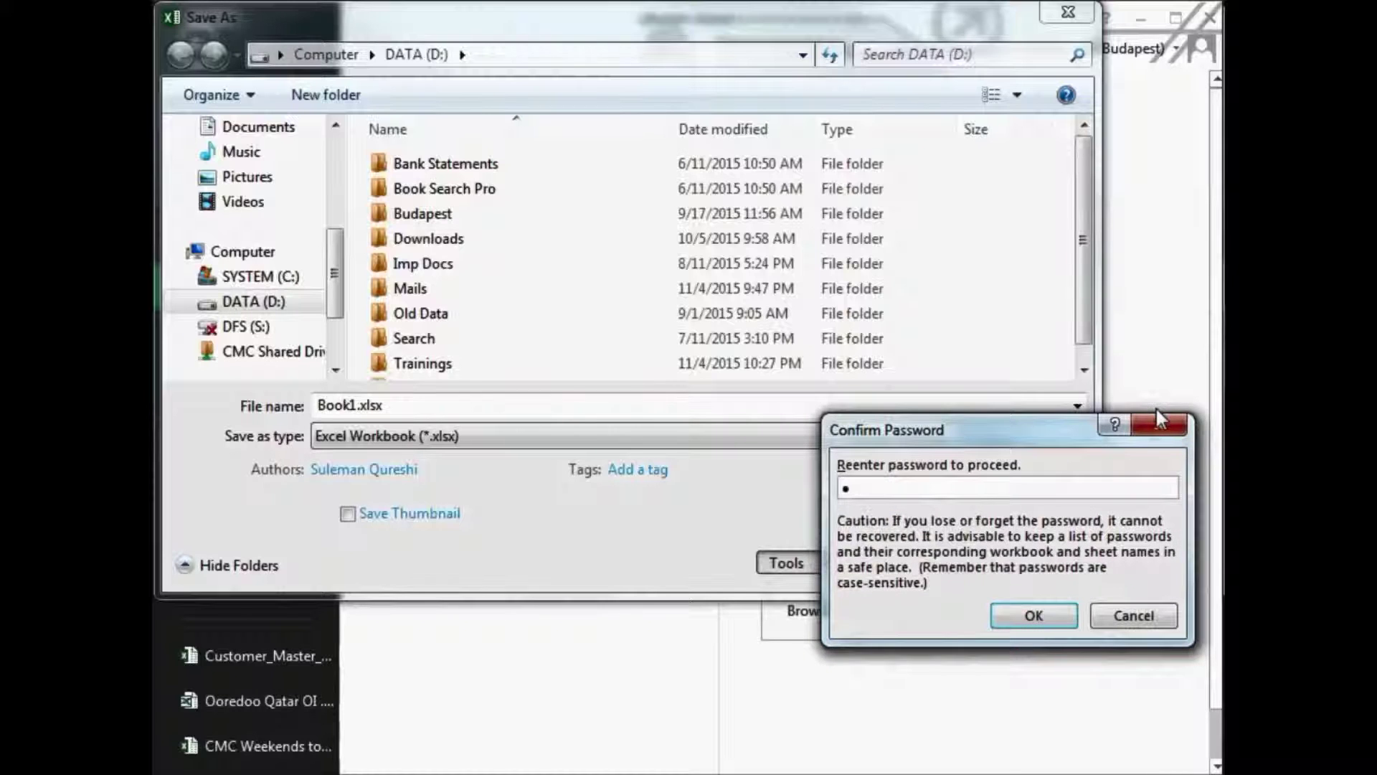
left_click(1023, 610)
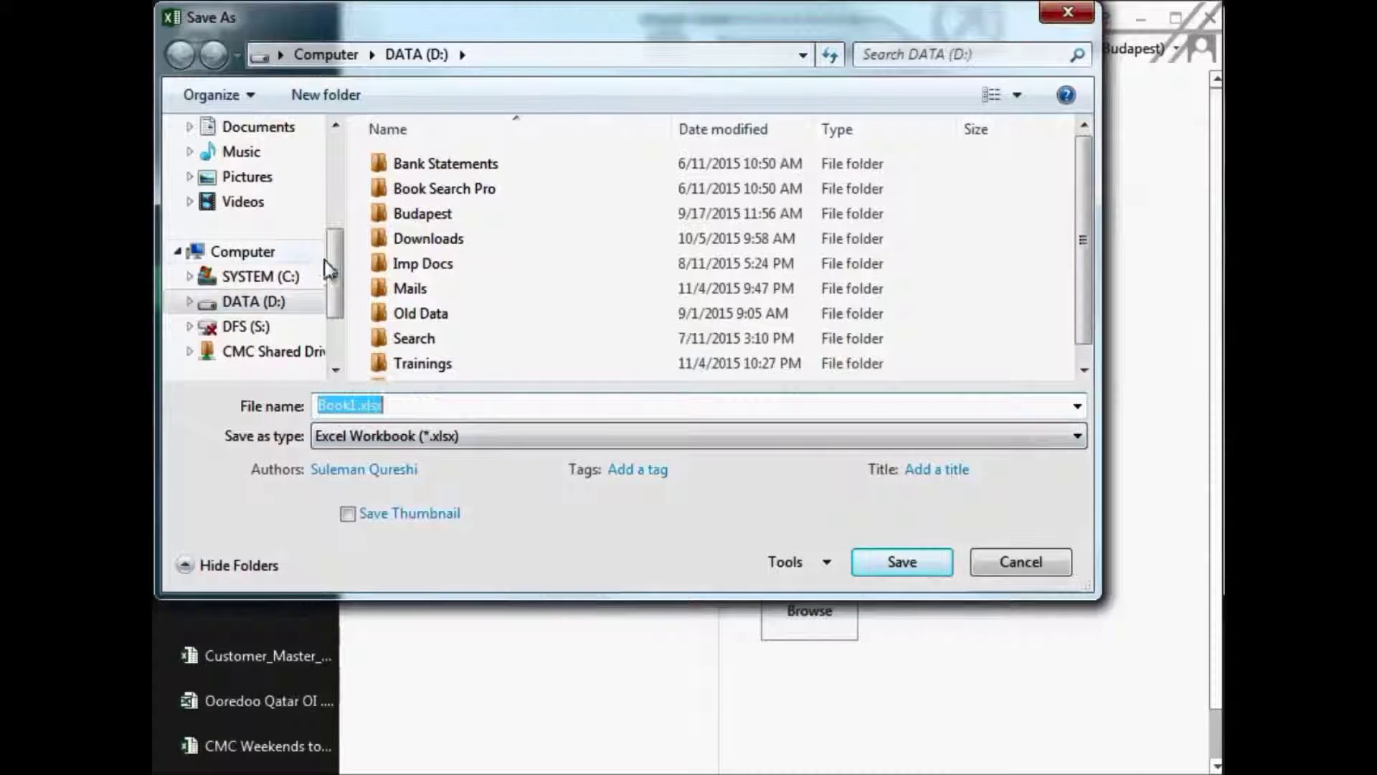
- Save Book1.xlsx to the Desktop, replacing the existing copy
scroll(316, 258, "up", 3)
scroll(272, 225, "down", 3)
scroll(334, 263, "up", 3)
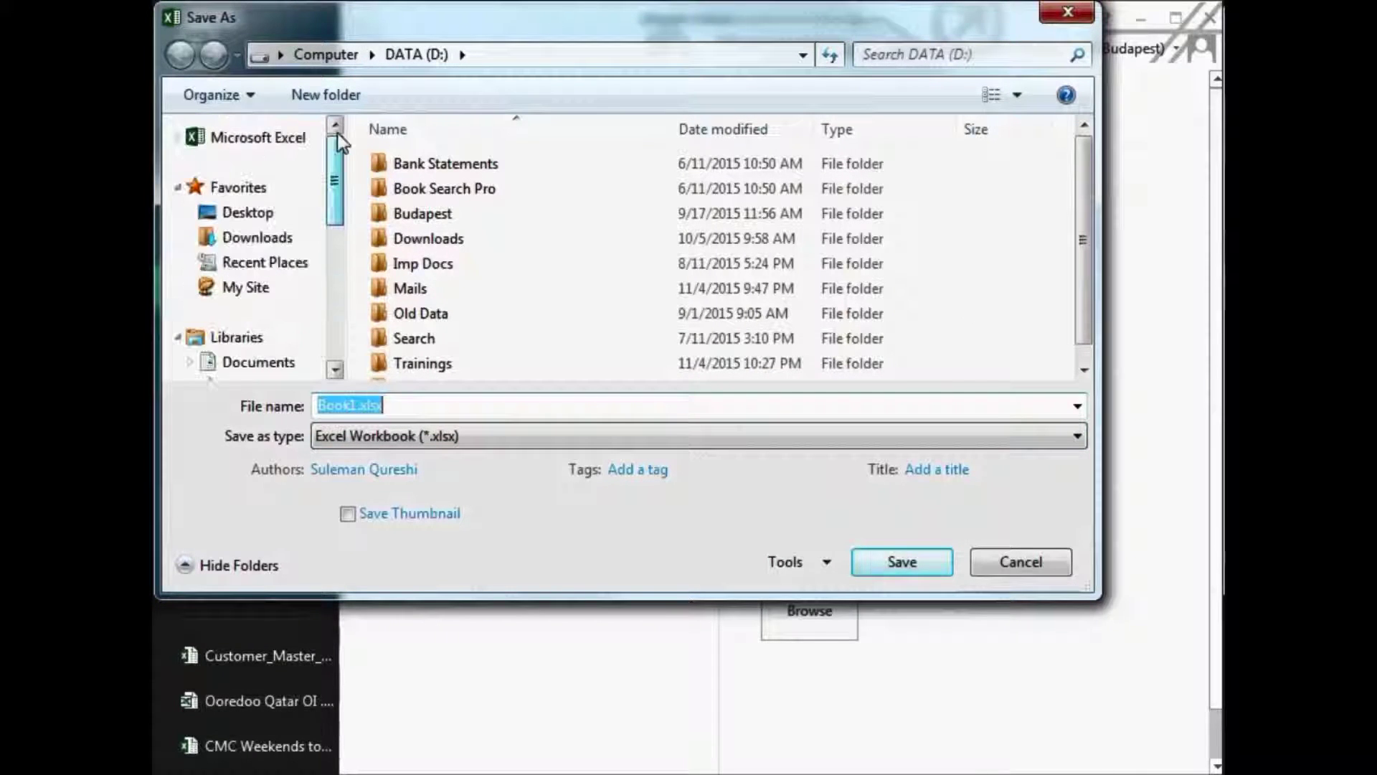
left_click(262, 214)
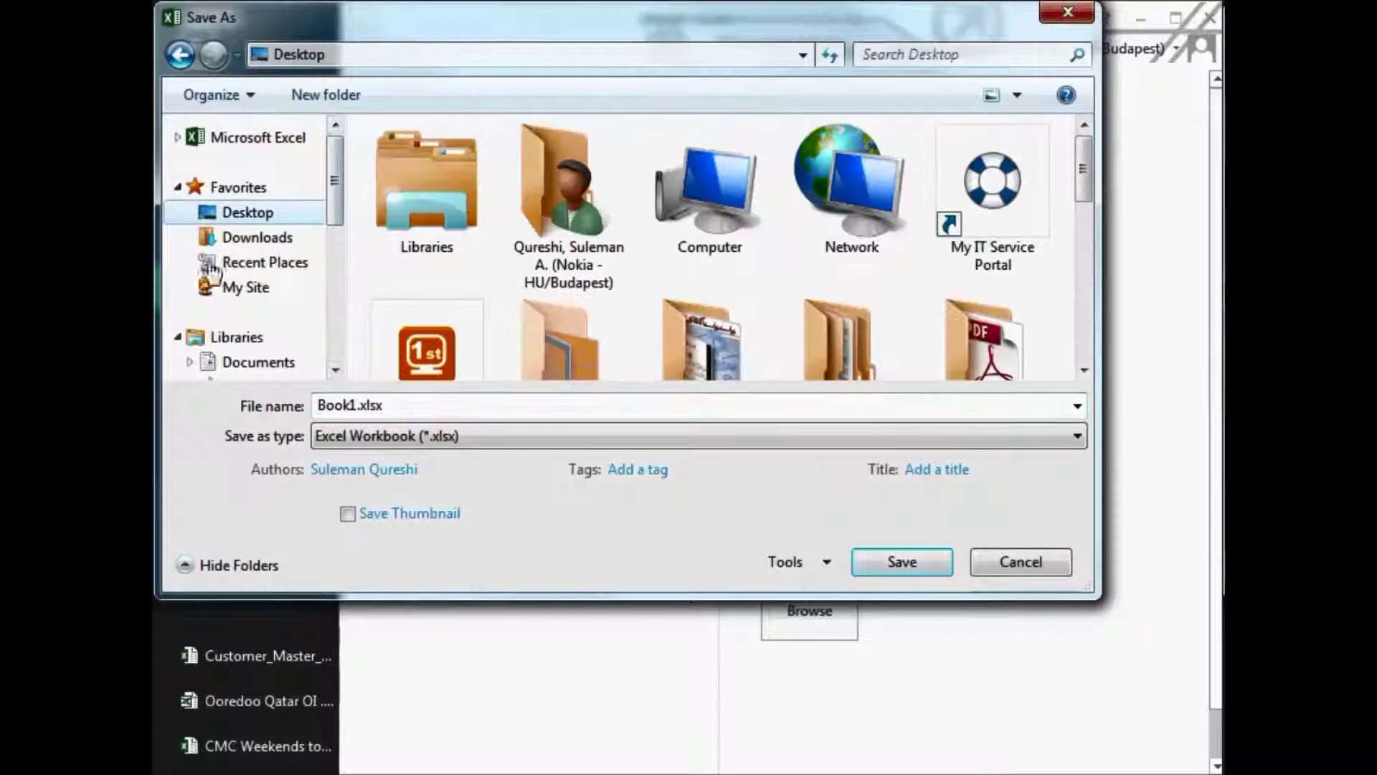
left_click(876, 560)
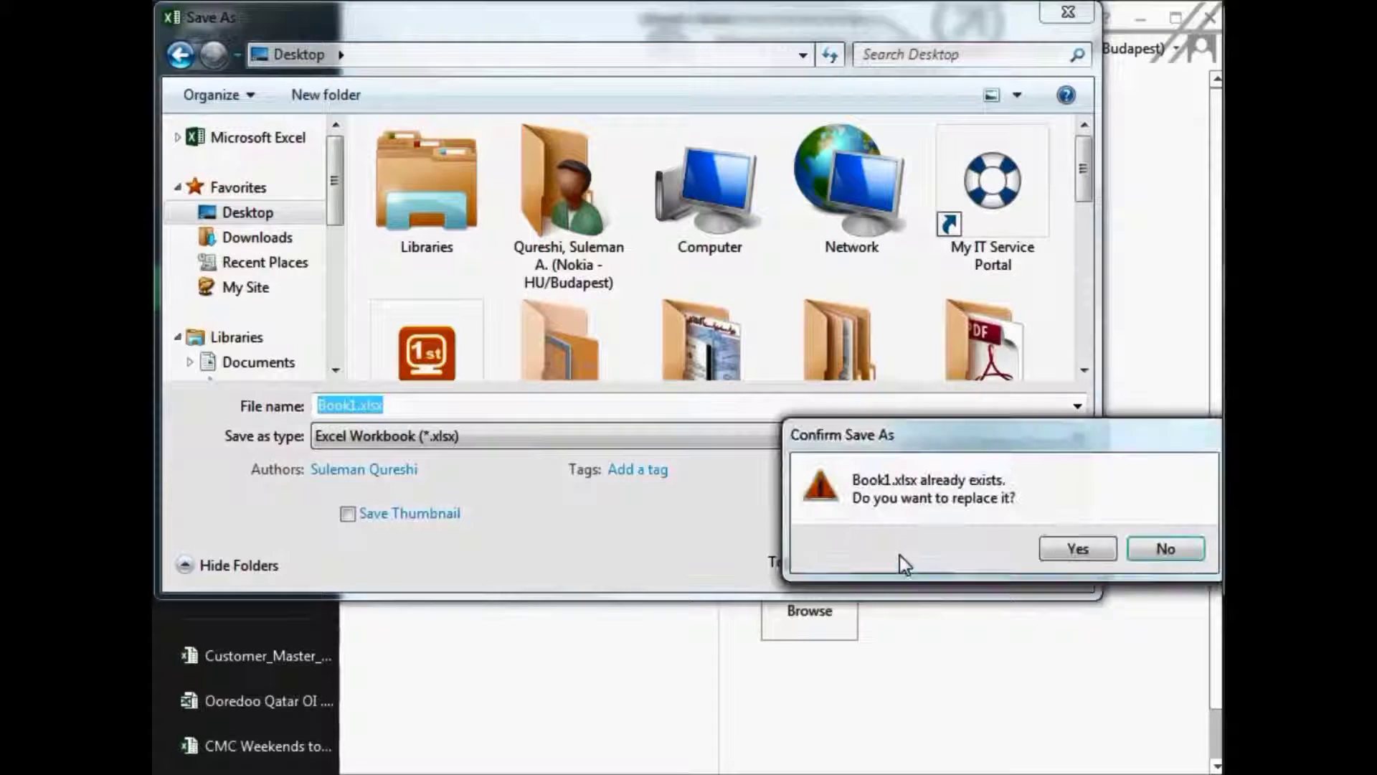
left_click(1079, 549)
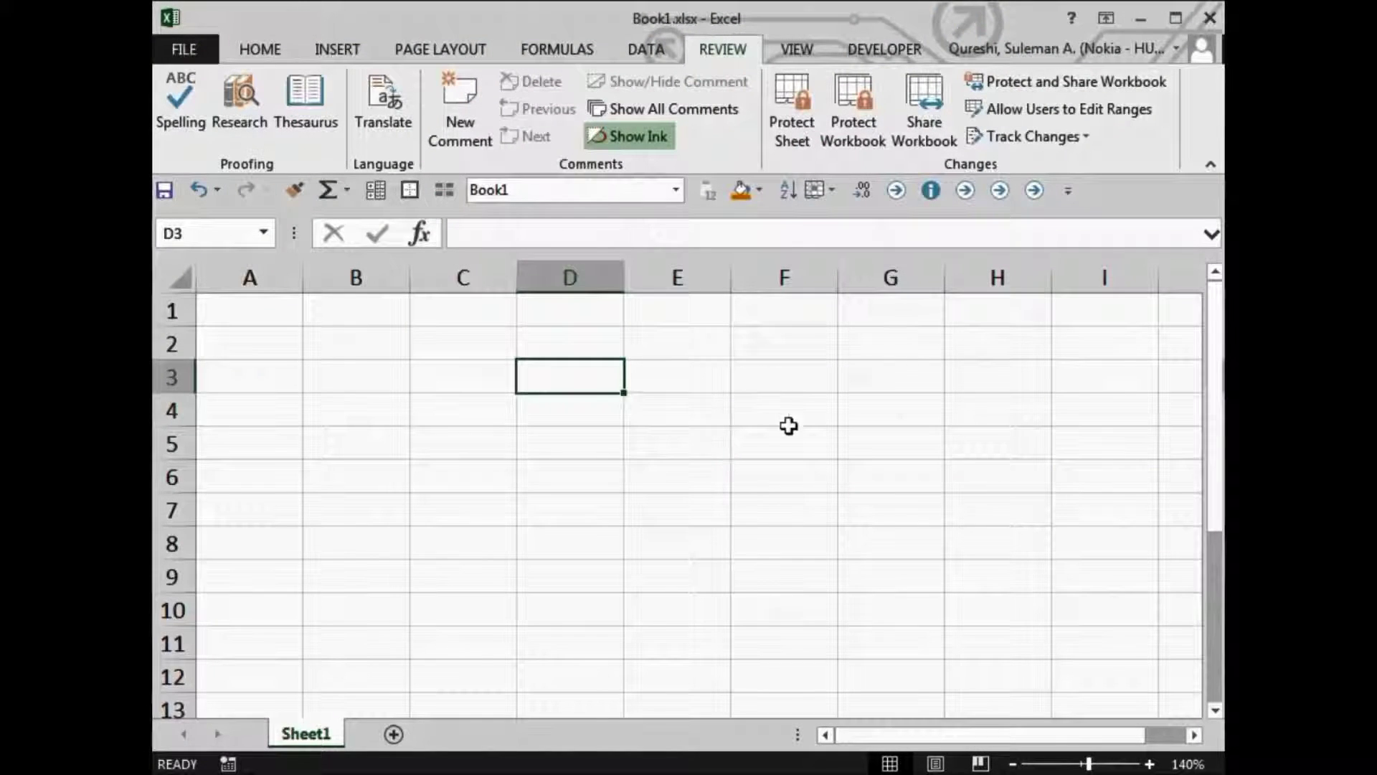
- Close the Book1.xlsx workbook
left_click(841, 410)
left_click(544, 320)
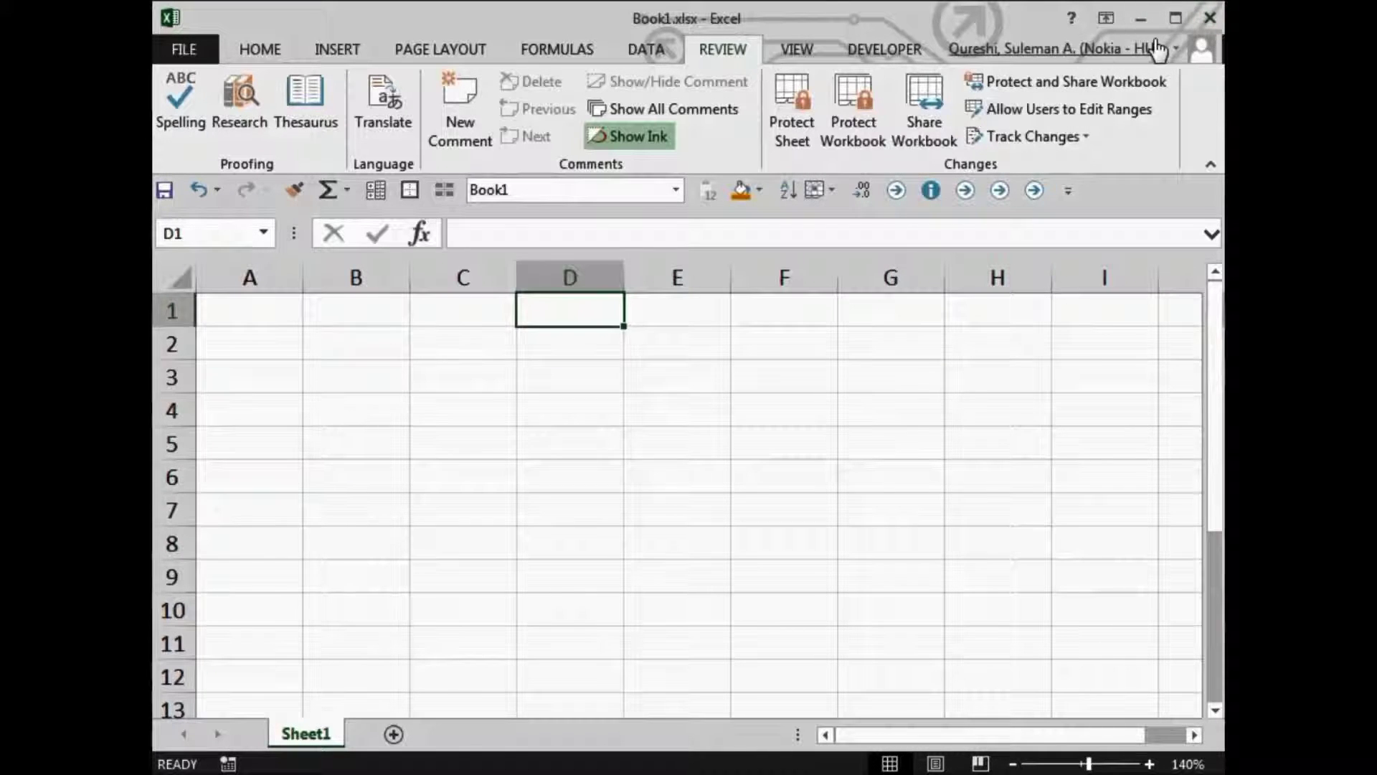
left_click(1204, 18)
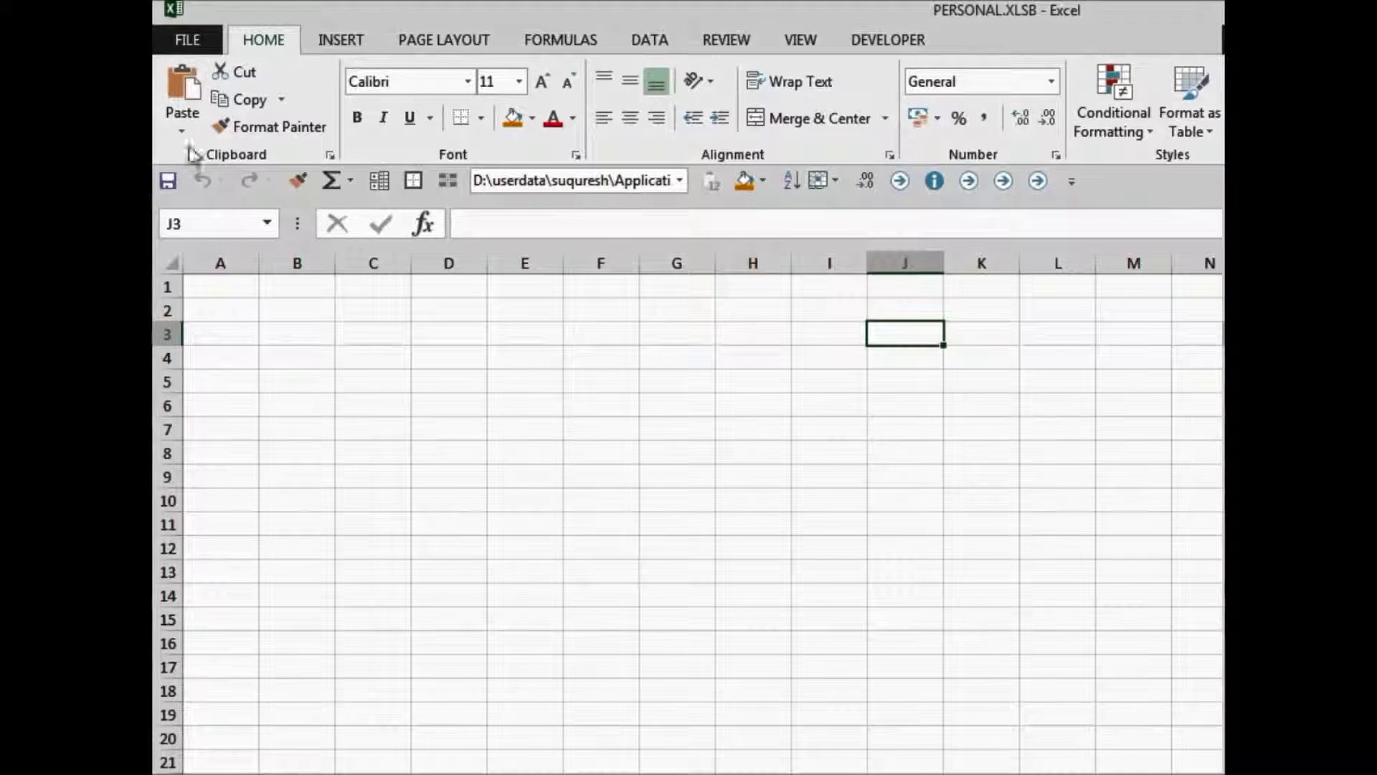
- Reopen Book1.xlsx from the Desktop and start entering the password at its prompt
left_click(191, 41)
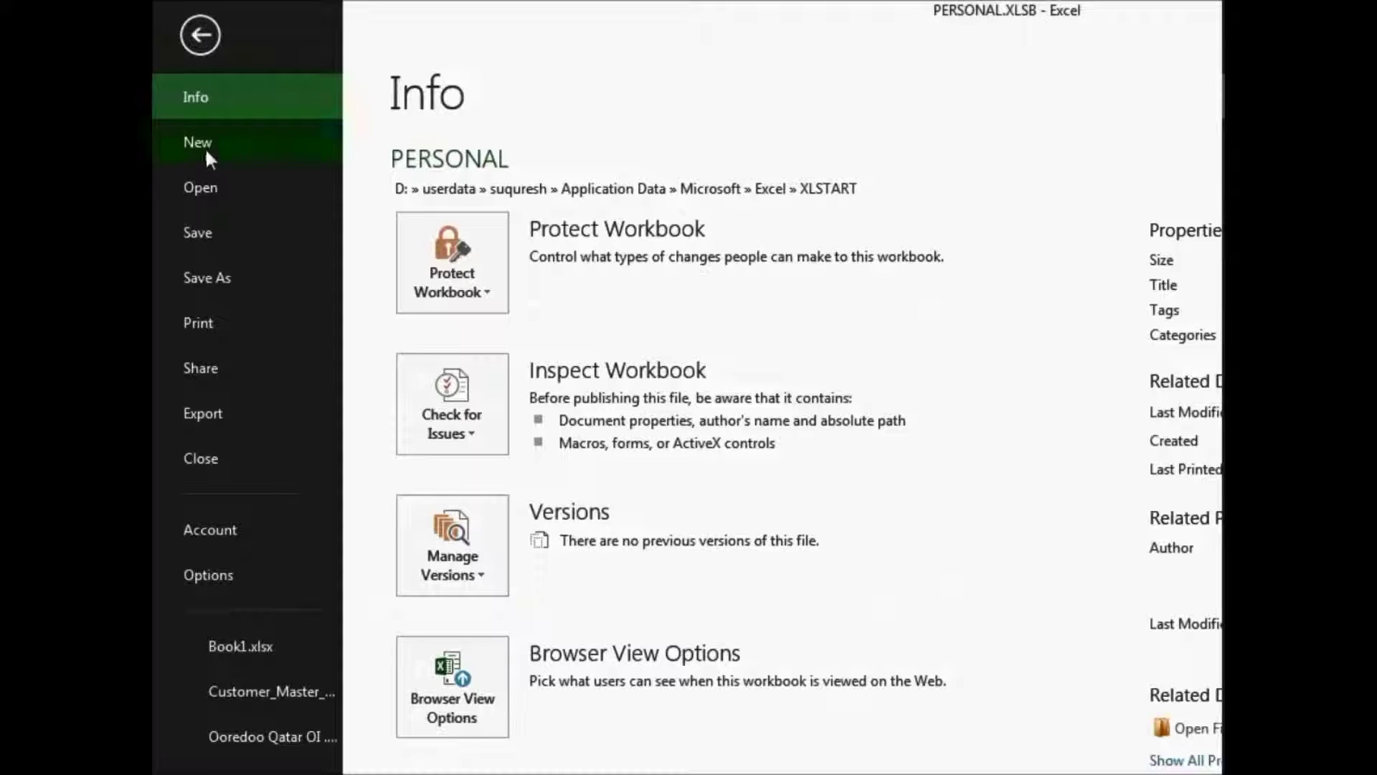
left_click(200, 189)
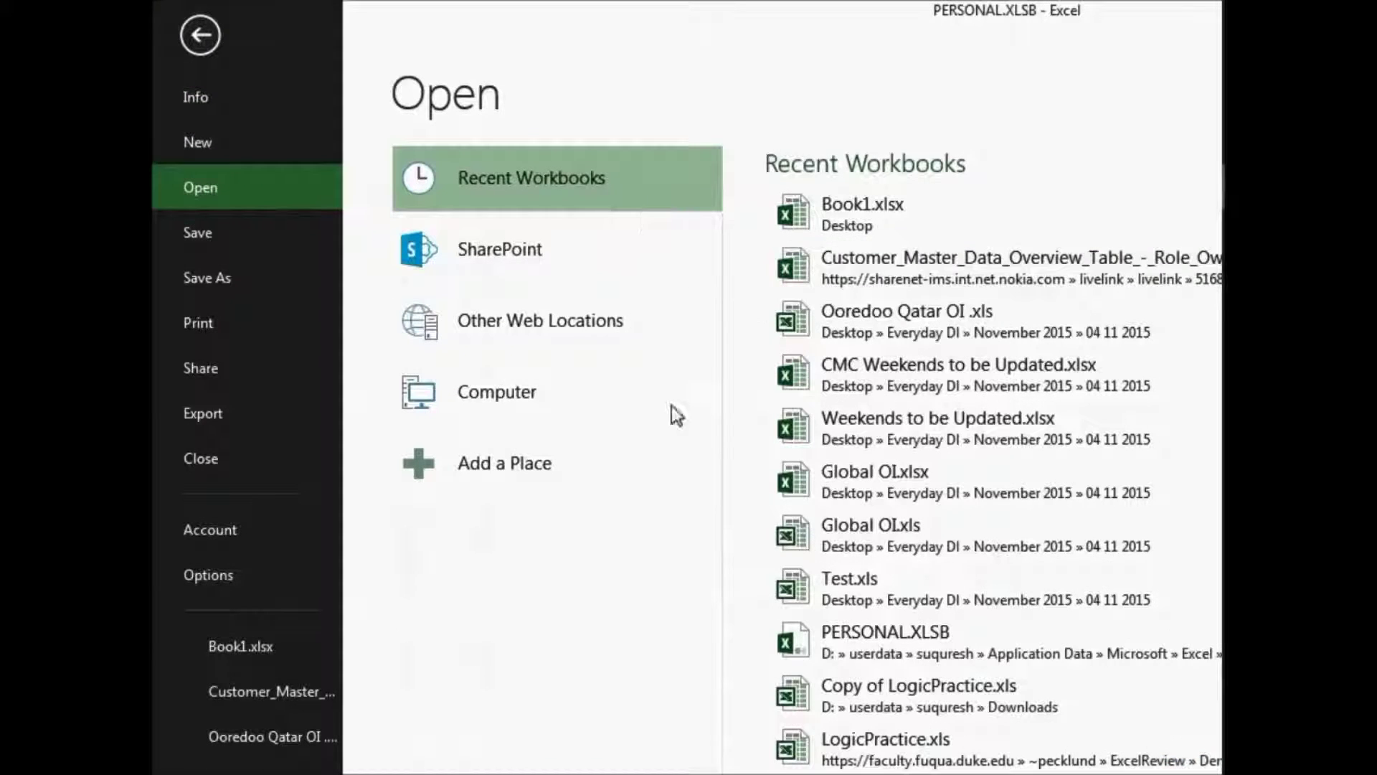
left_click(473, 394)
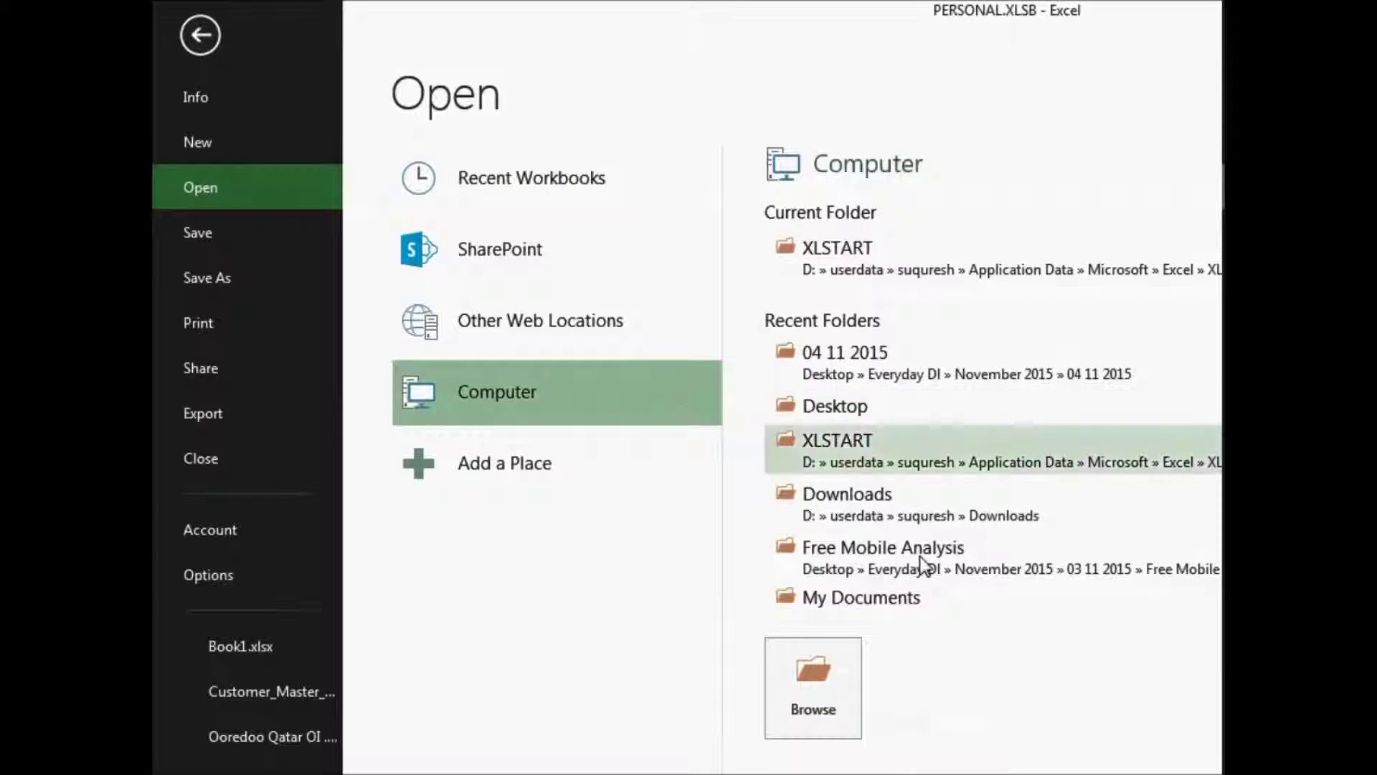
left_click(805, 685)
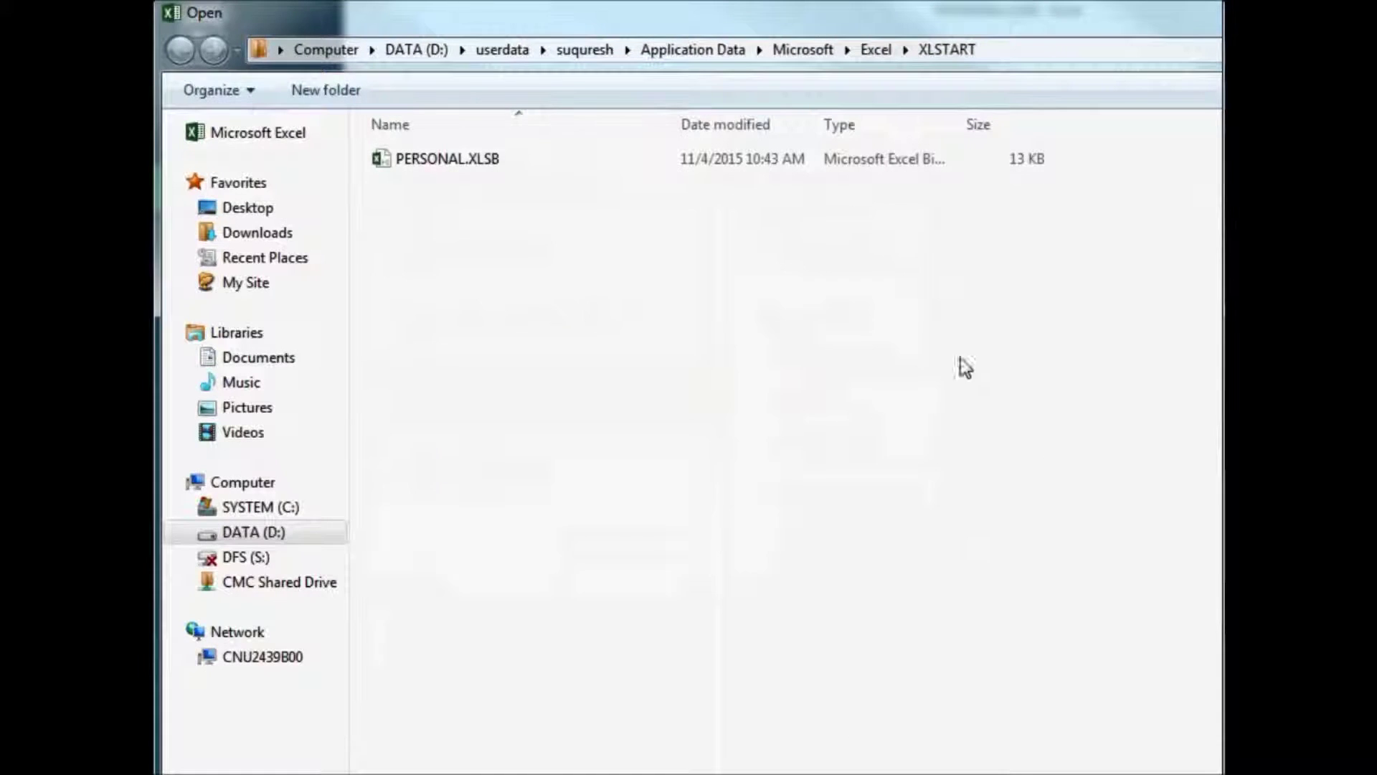
left_click(240, 209)
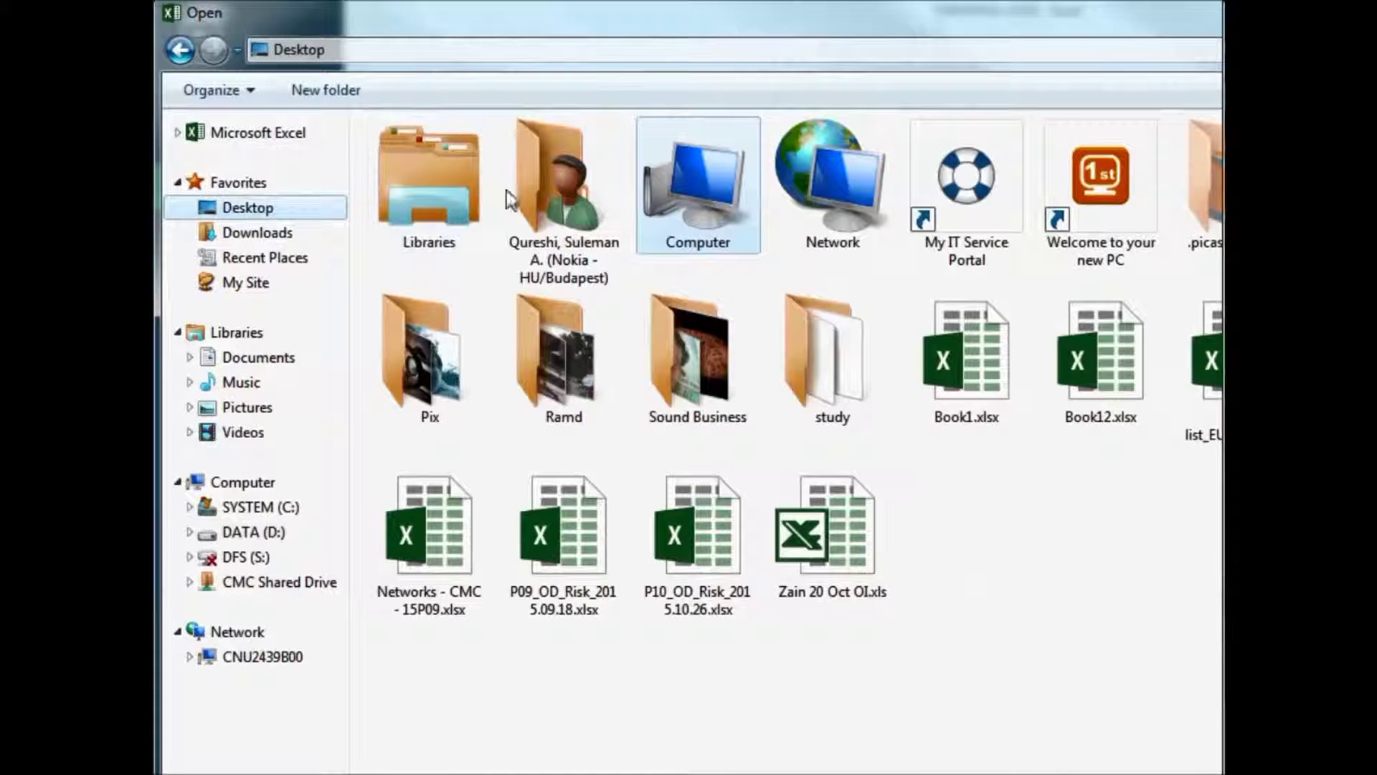
double_click(940, 360)
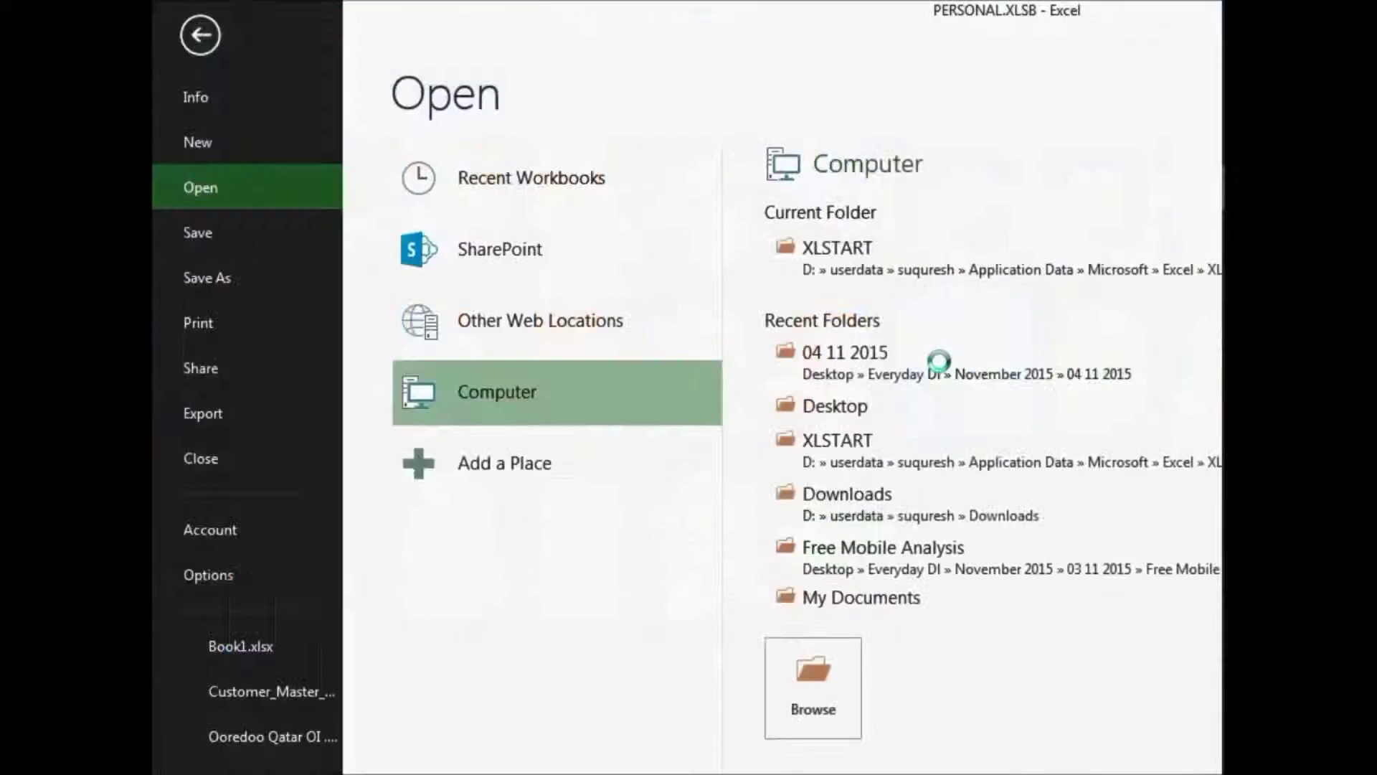
left_click_drag(1011, 320, 522, 169)
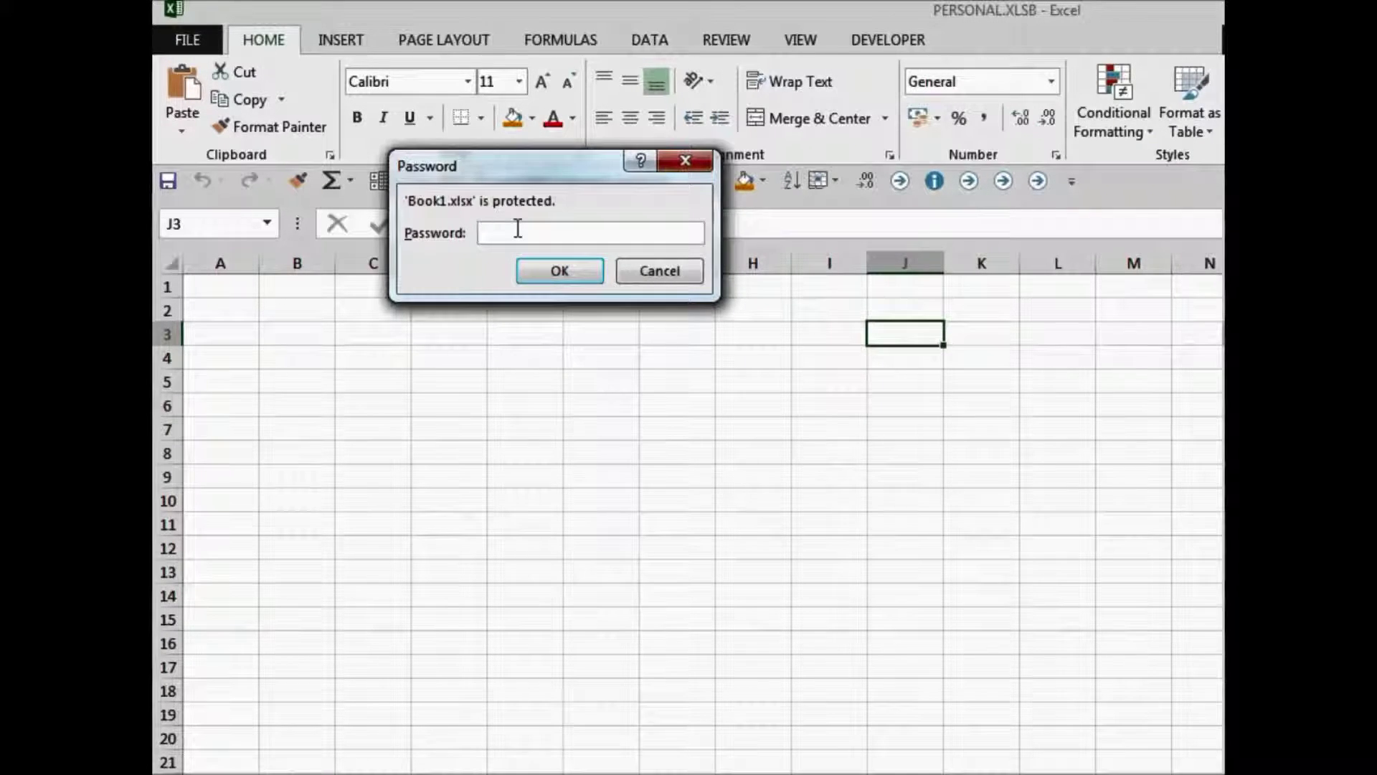
type("123")
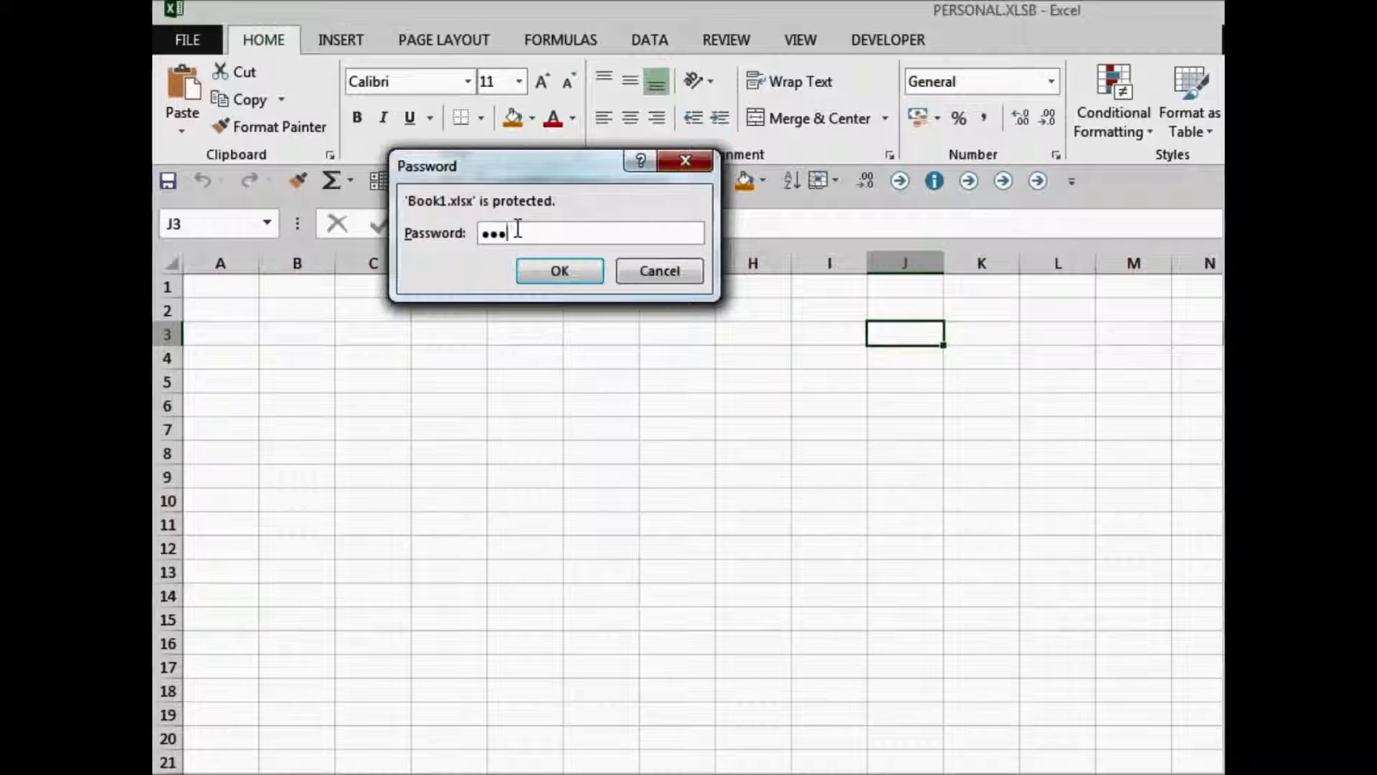
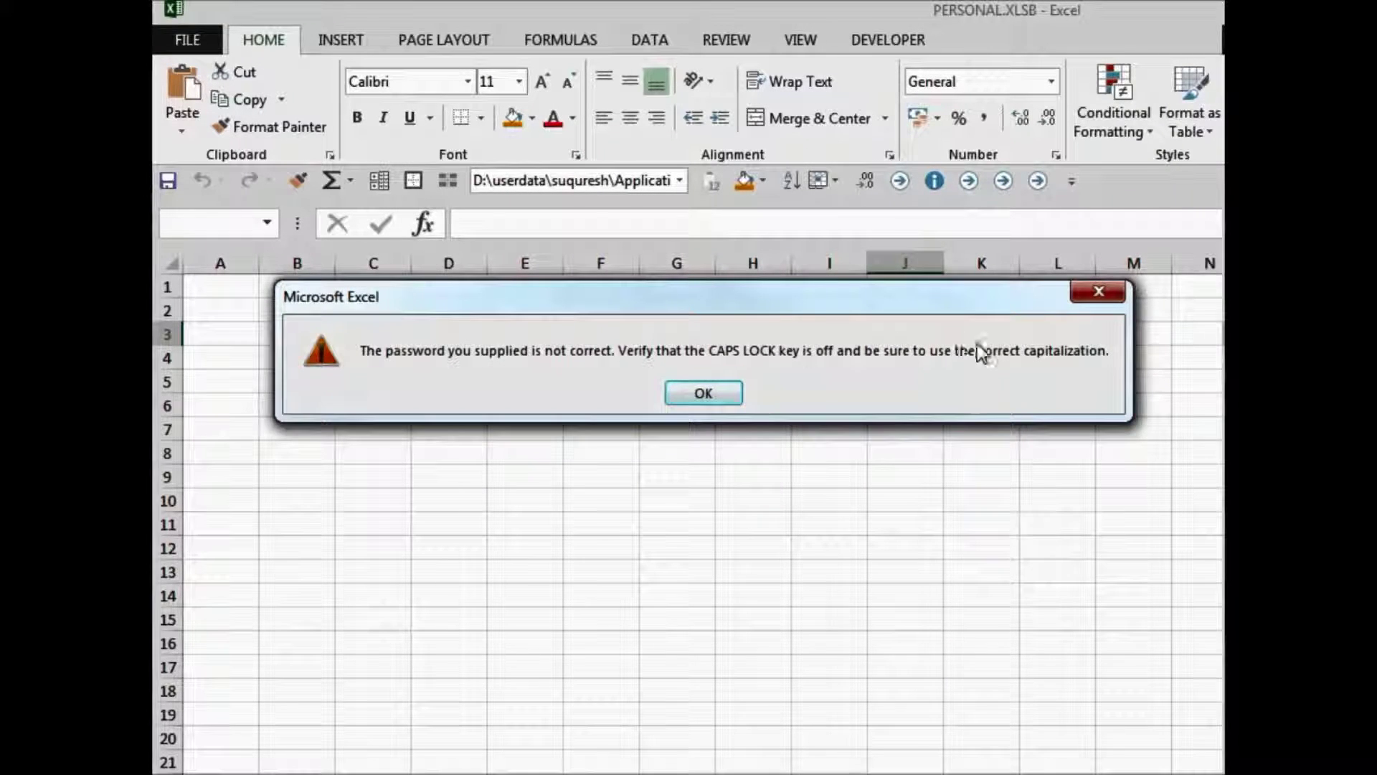
- Dismiss the wrong-password warning and reopen Book1.xlsx from Recent Workbooks, entering its password
left_click(722, 397)
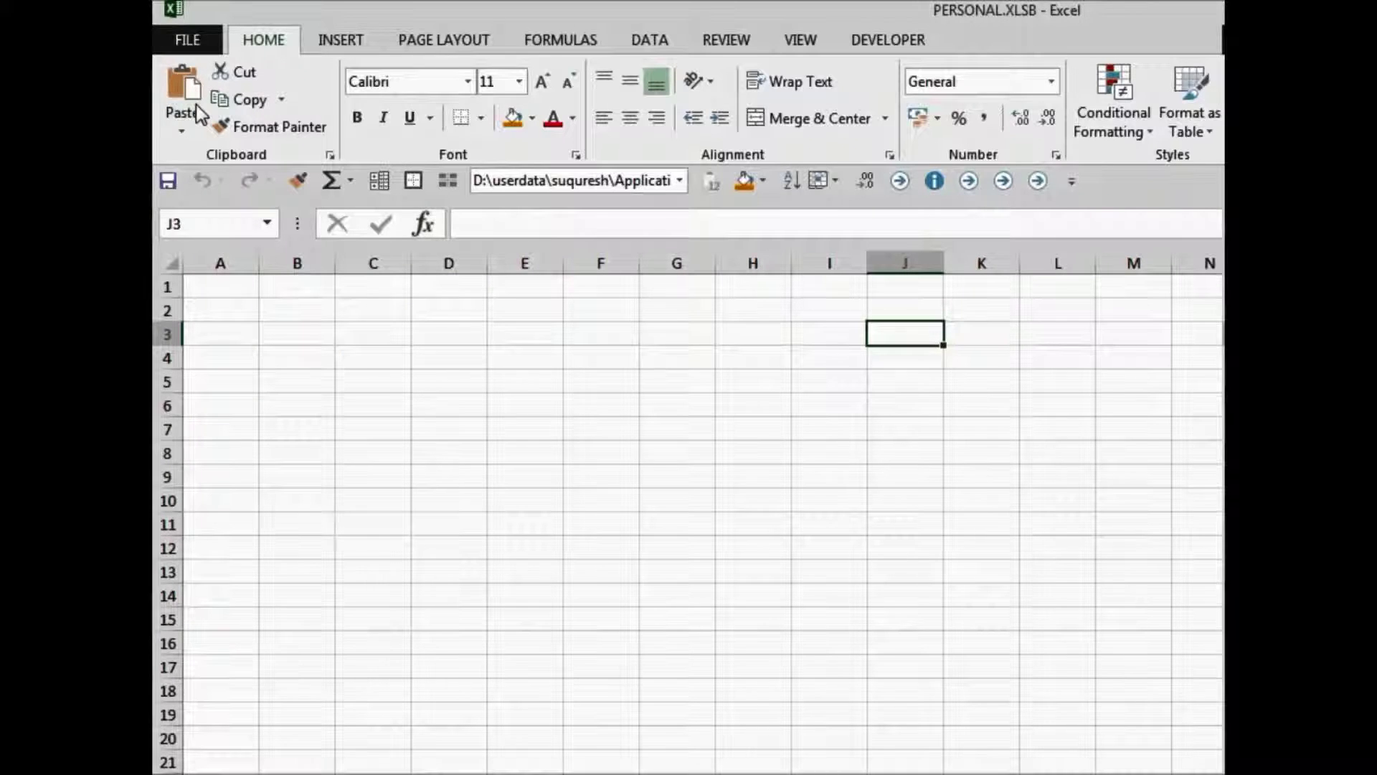
left_click(185, 39)
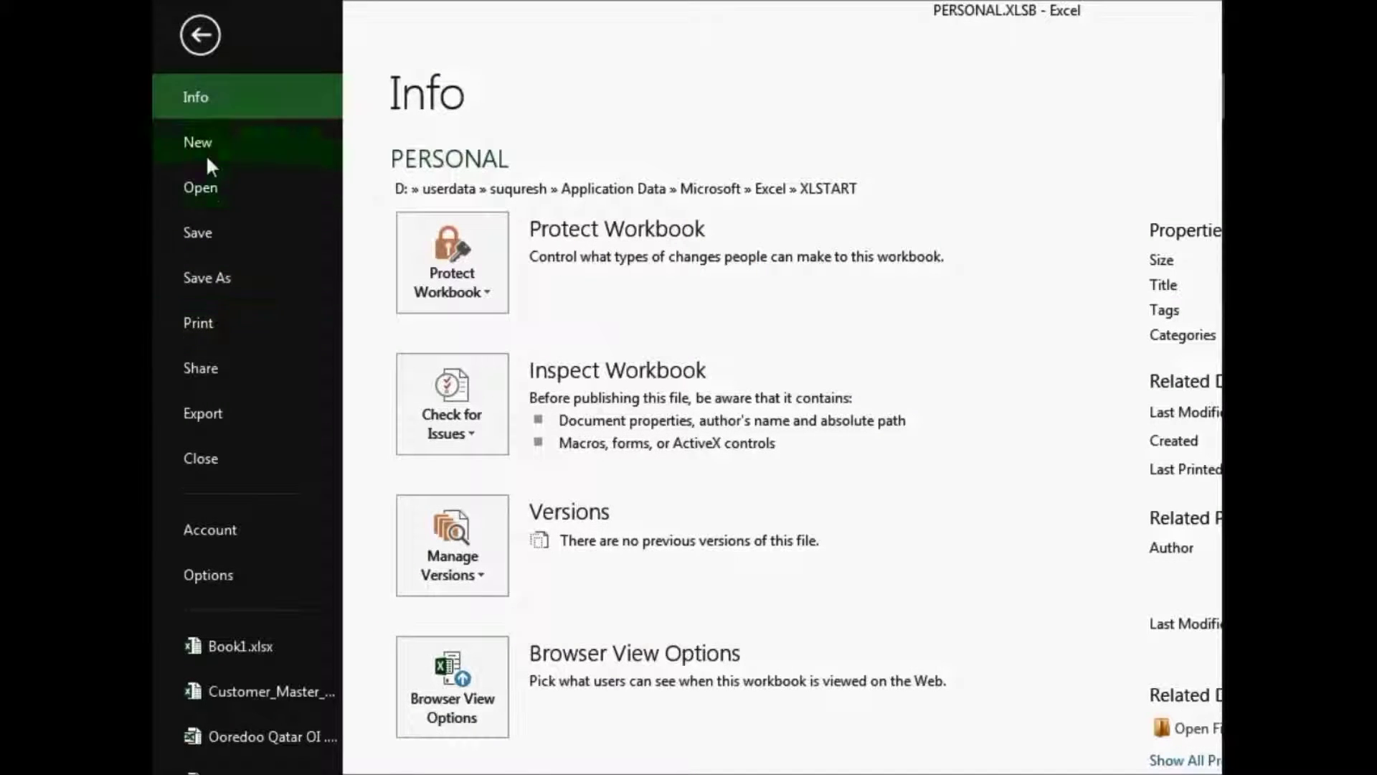
left_click(204, 190)
left_click(946, 206)
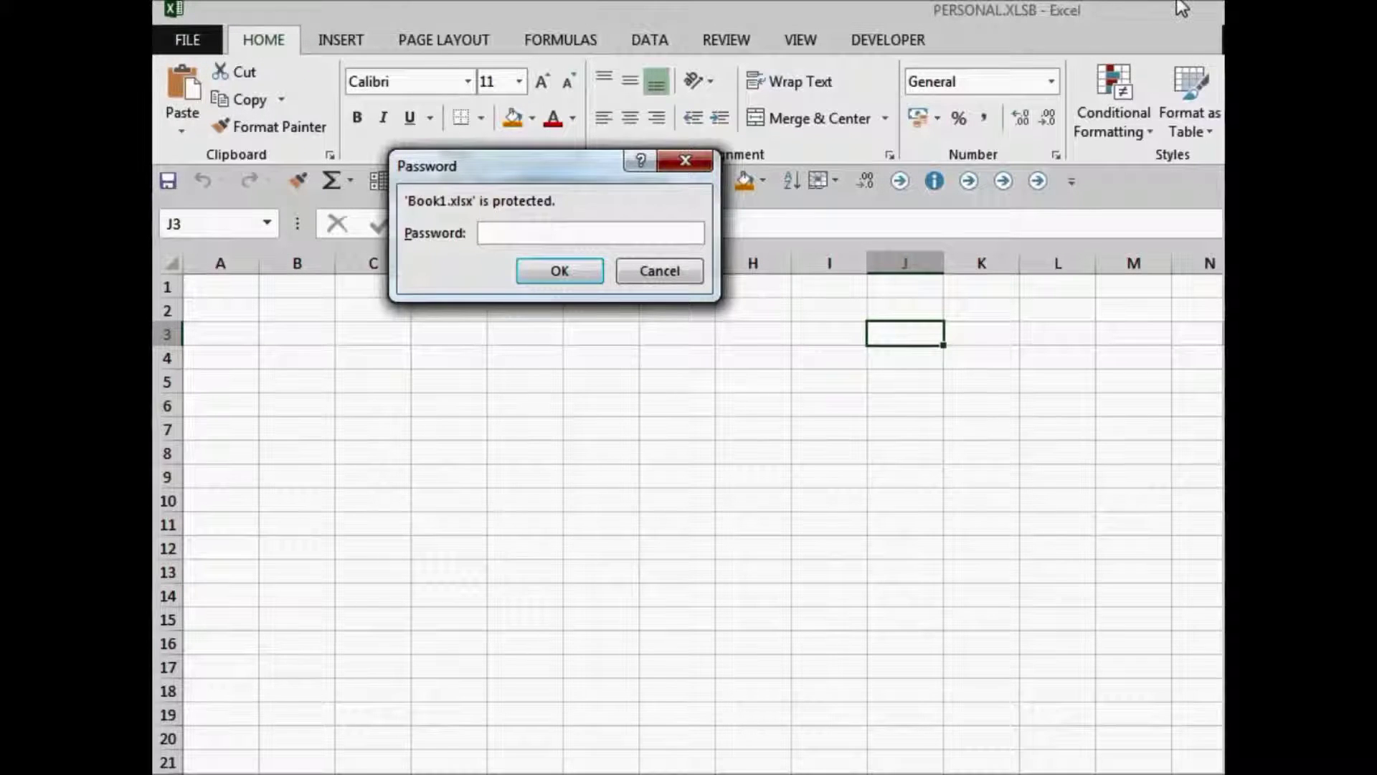
type("1")
left_click(577, 270)
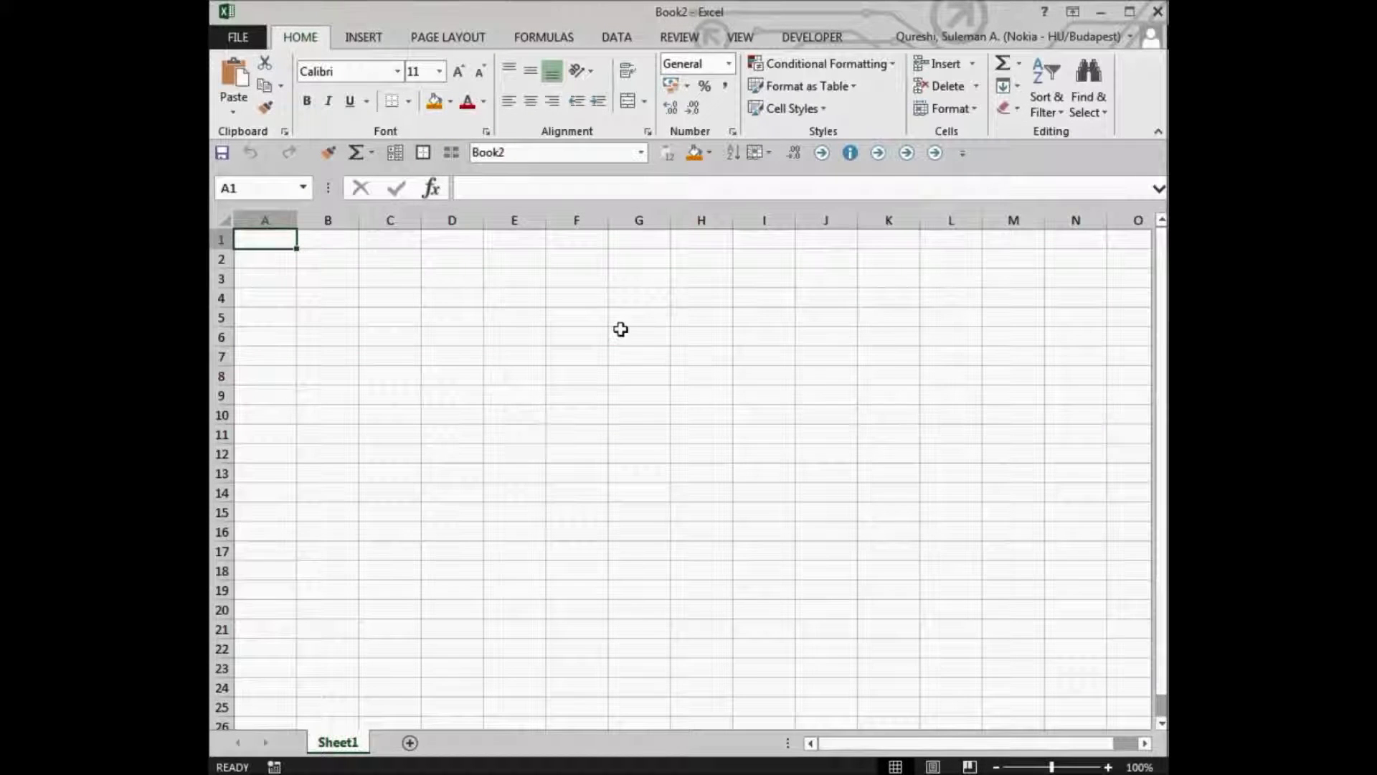
- Select G6, cancel Protect Workbook without applying it, and bring up Protect Sheet for Sheet1
left_click(618, 333)
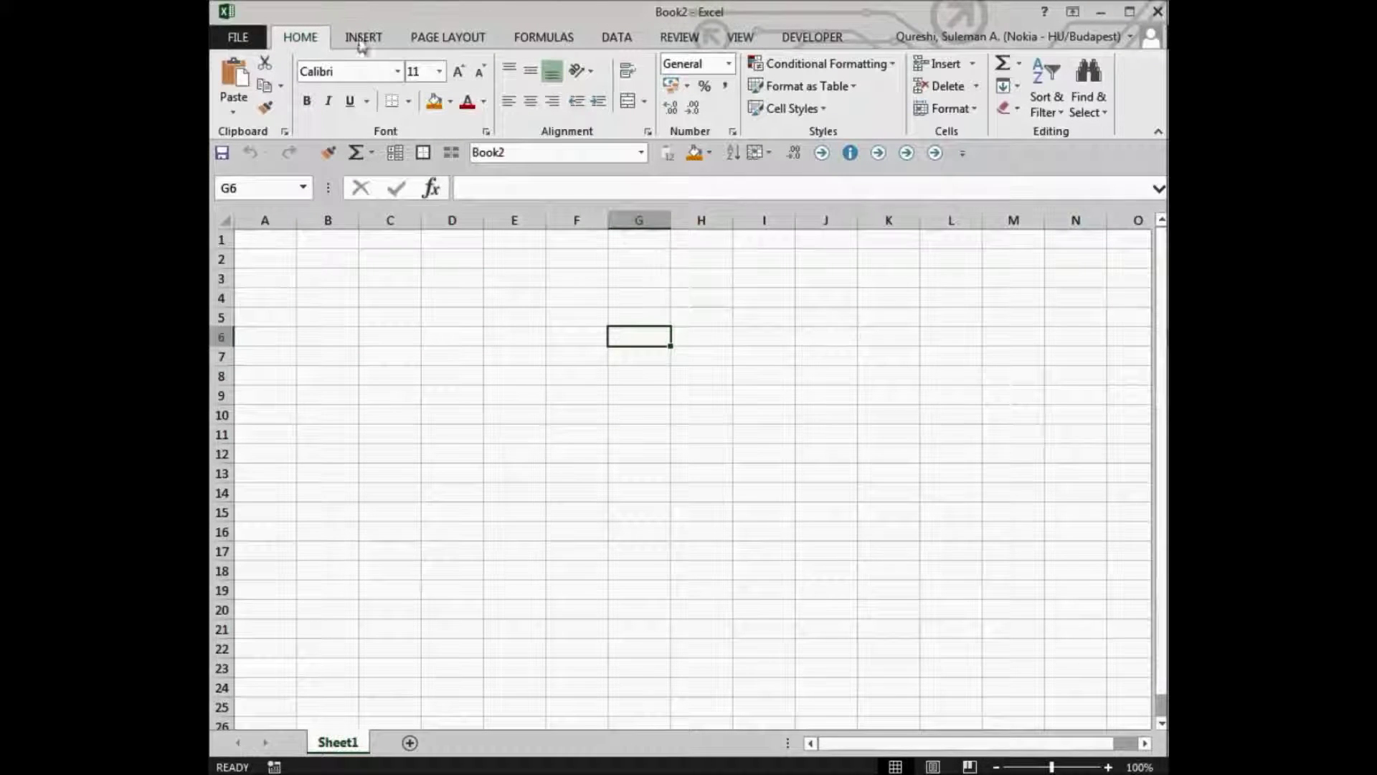
left_click(681, 38)
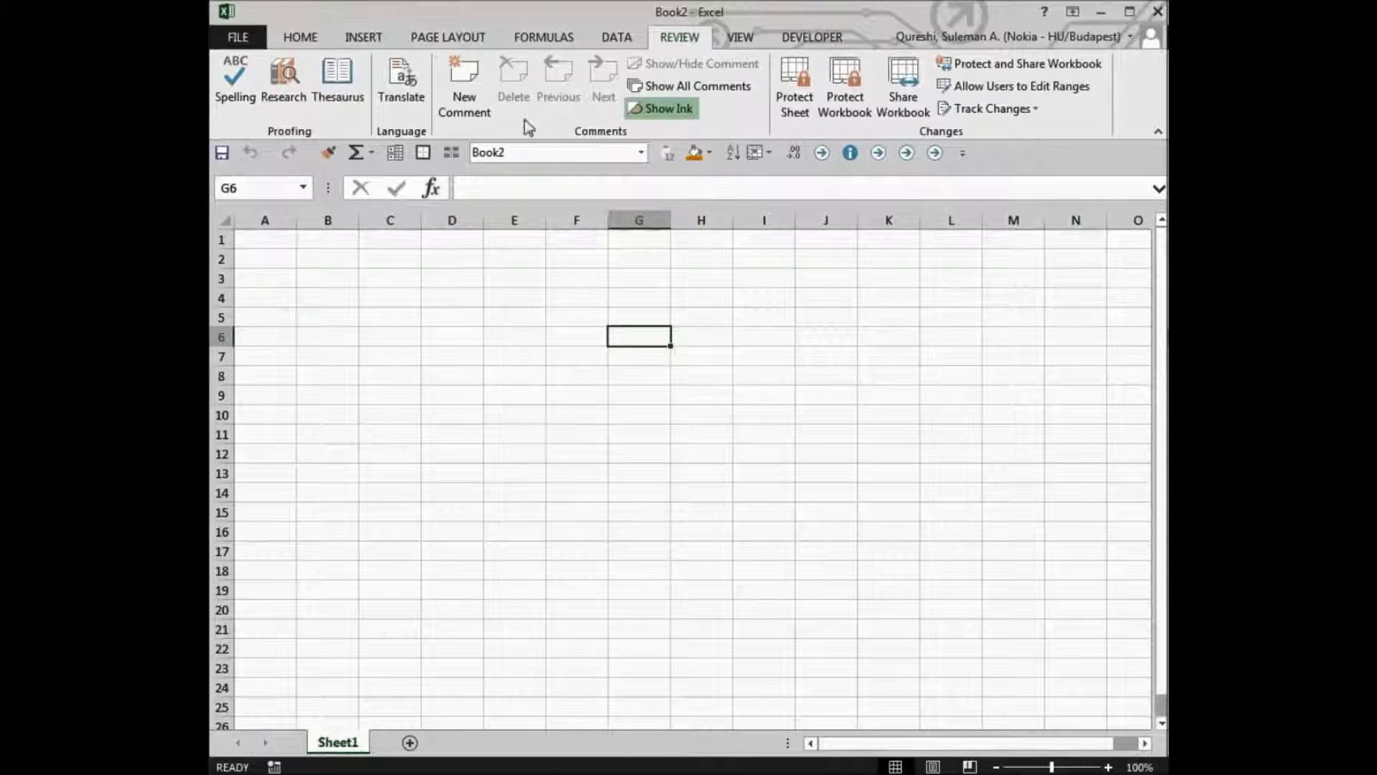
left_click(848, 102)
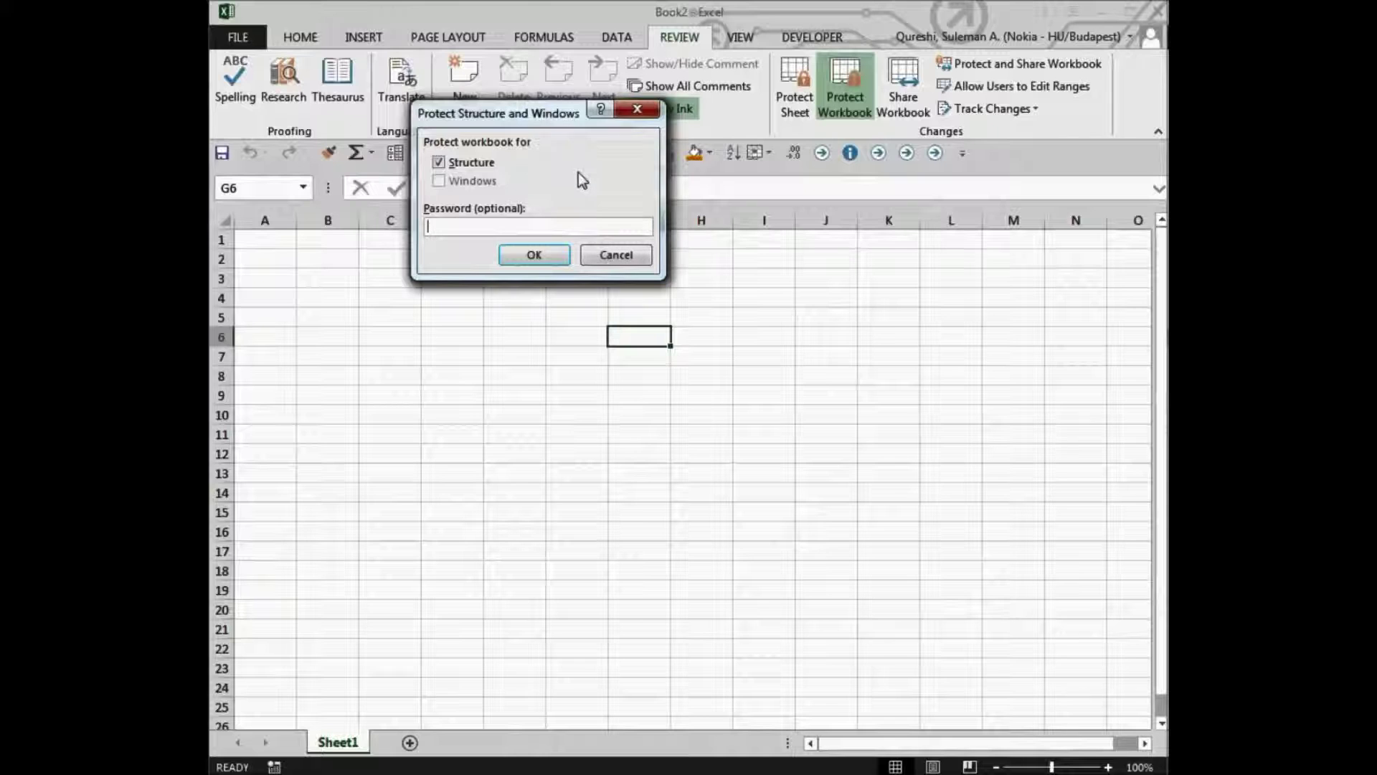
left_click(614, 254)
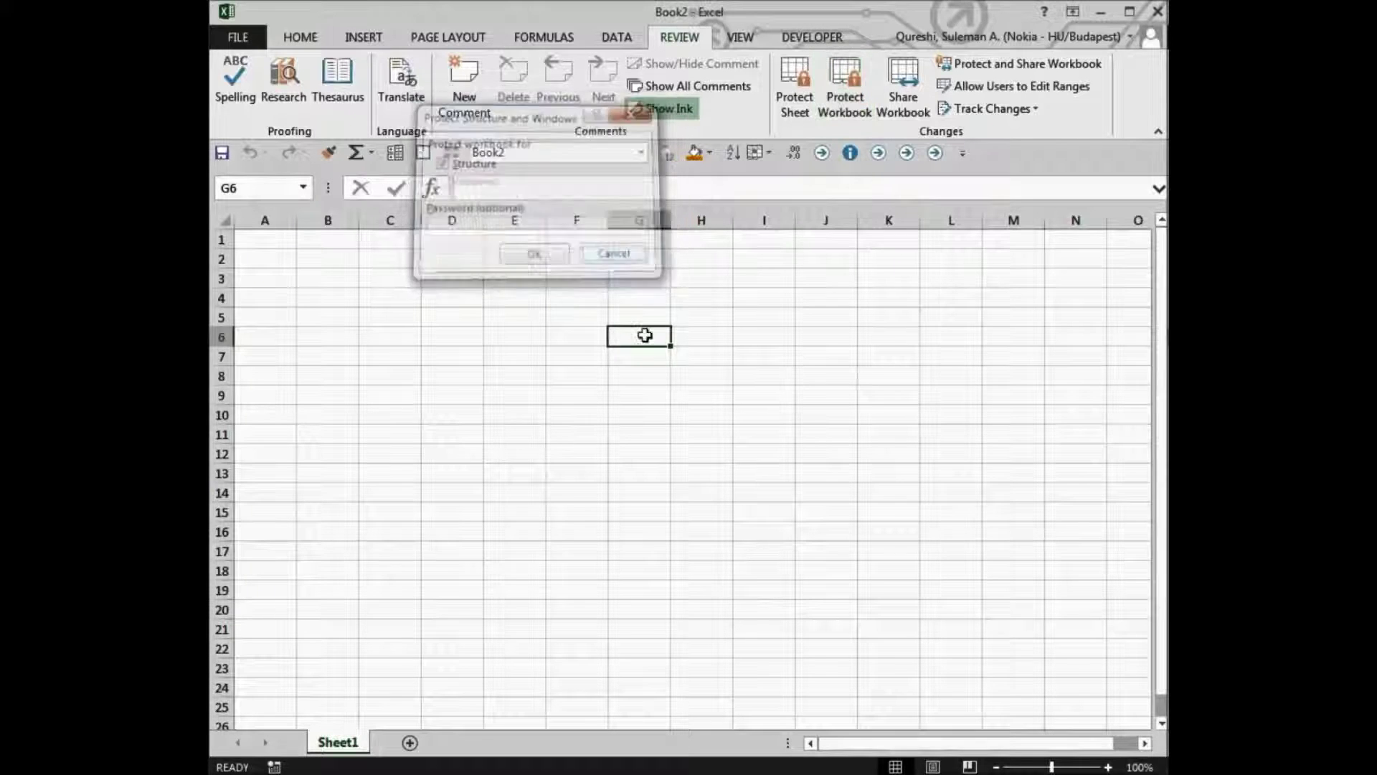
left_click(794, 108)
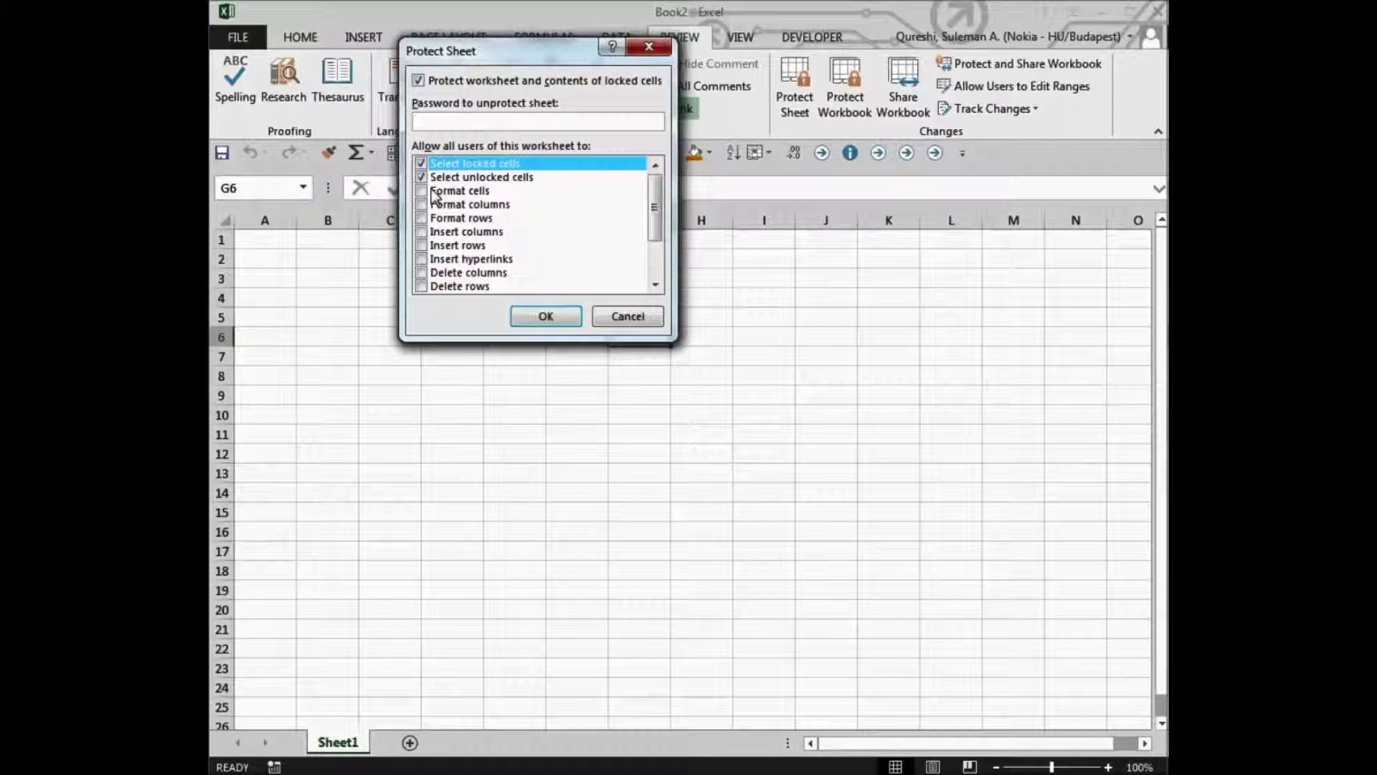
- Allow only selecting locked and unlocked cells, then set and re-enter the sheet password
mouse_move(656, 193)
left_mouse_down()
mouse_move(657, 227)
mouse_move(648, 191)
left_mouse_up()
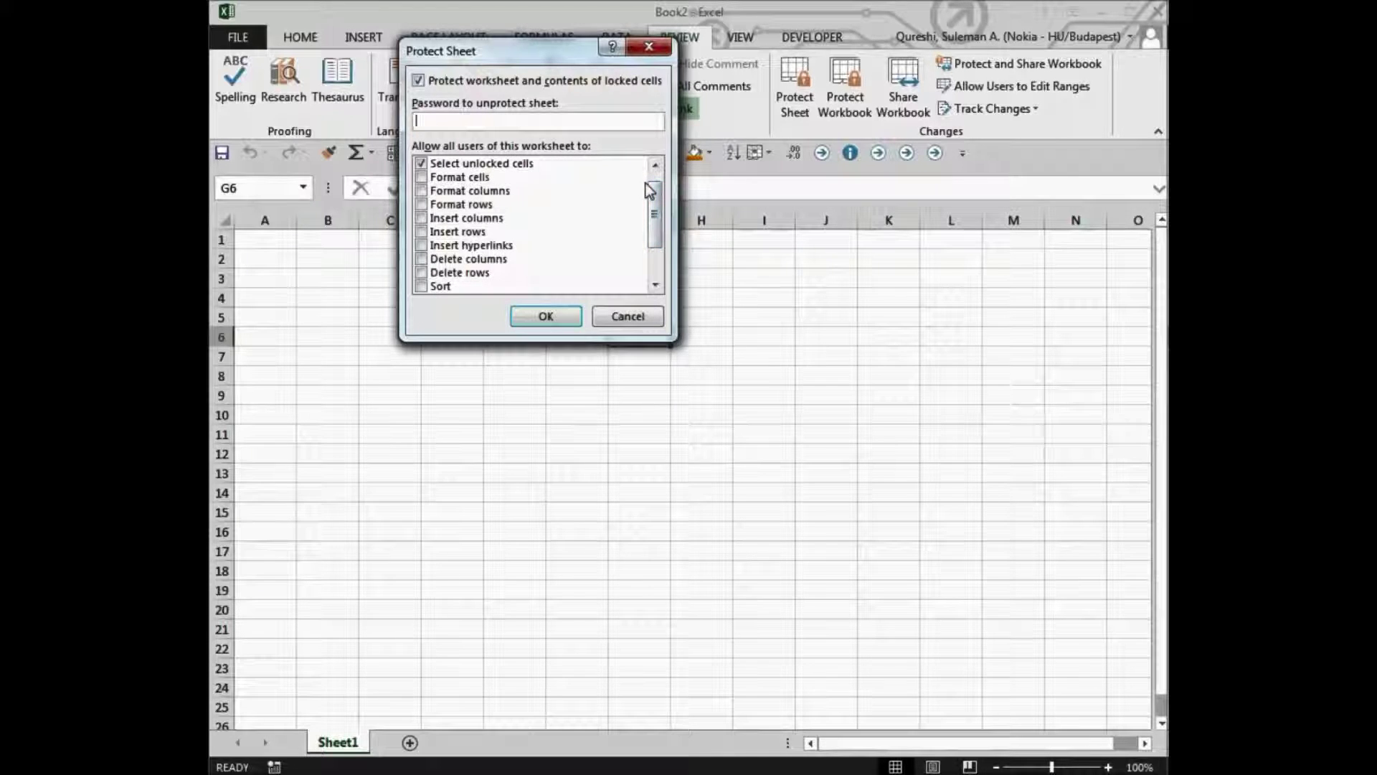
left_click(655, 165)
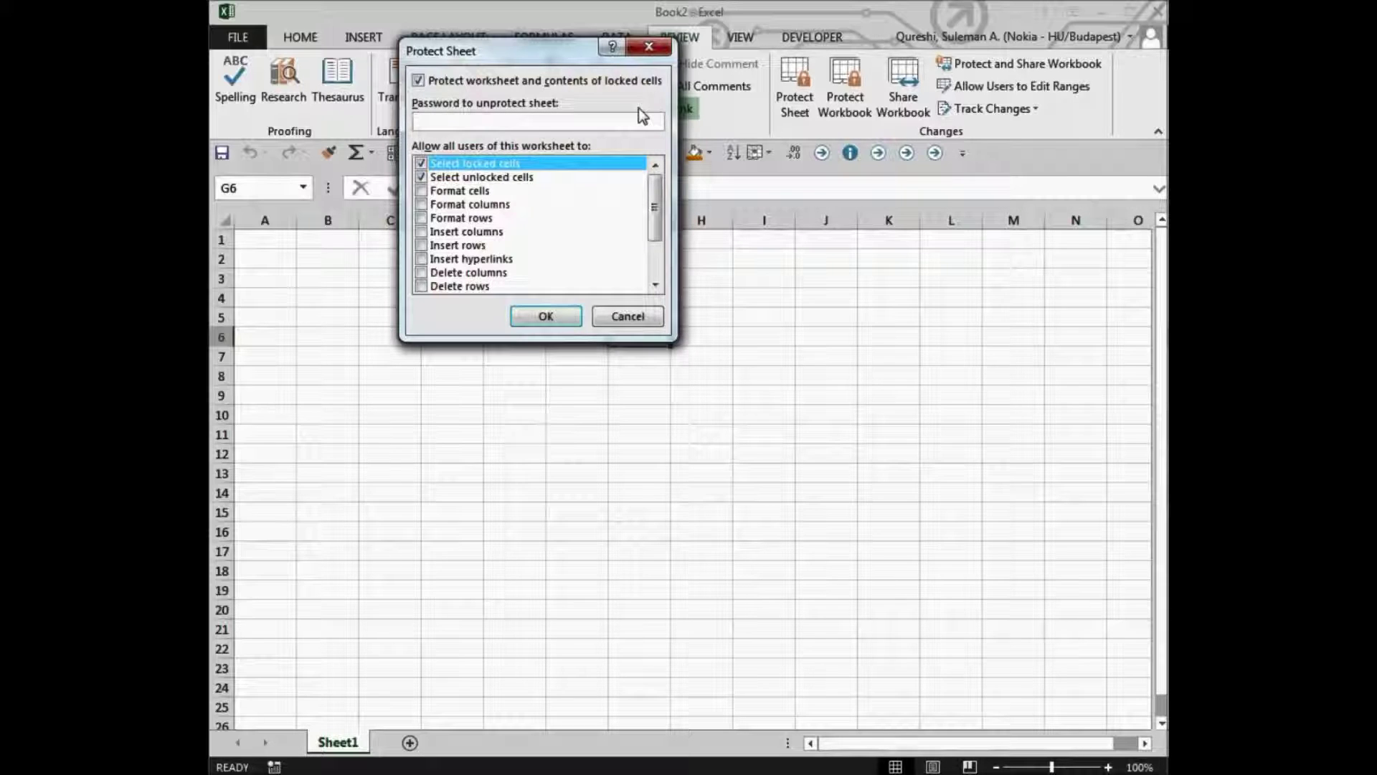
type("123")
left_click(546, 316)
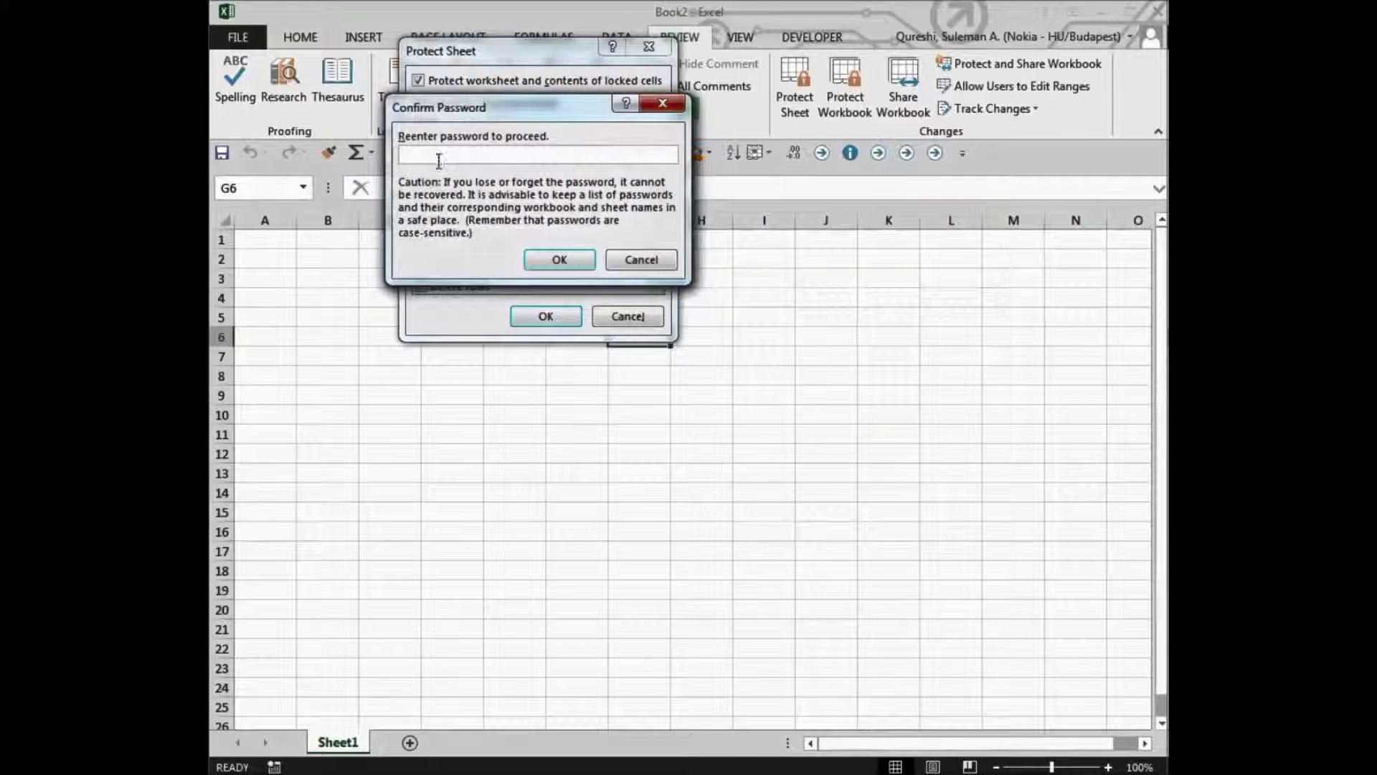
type("123")
- Apply the protection, then select J4 and C3 to see HOME formatting commands greyed out
left_click(559, 260)
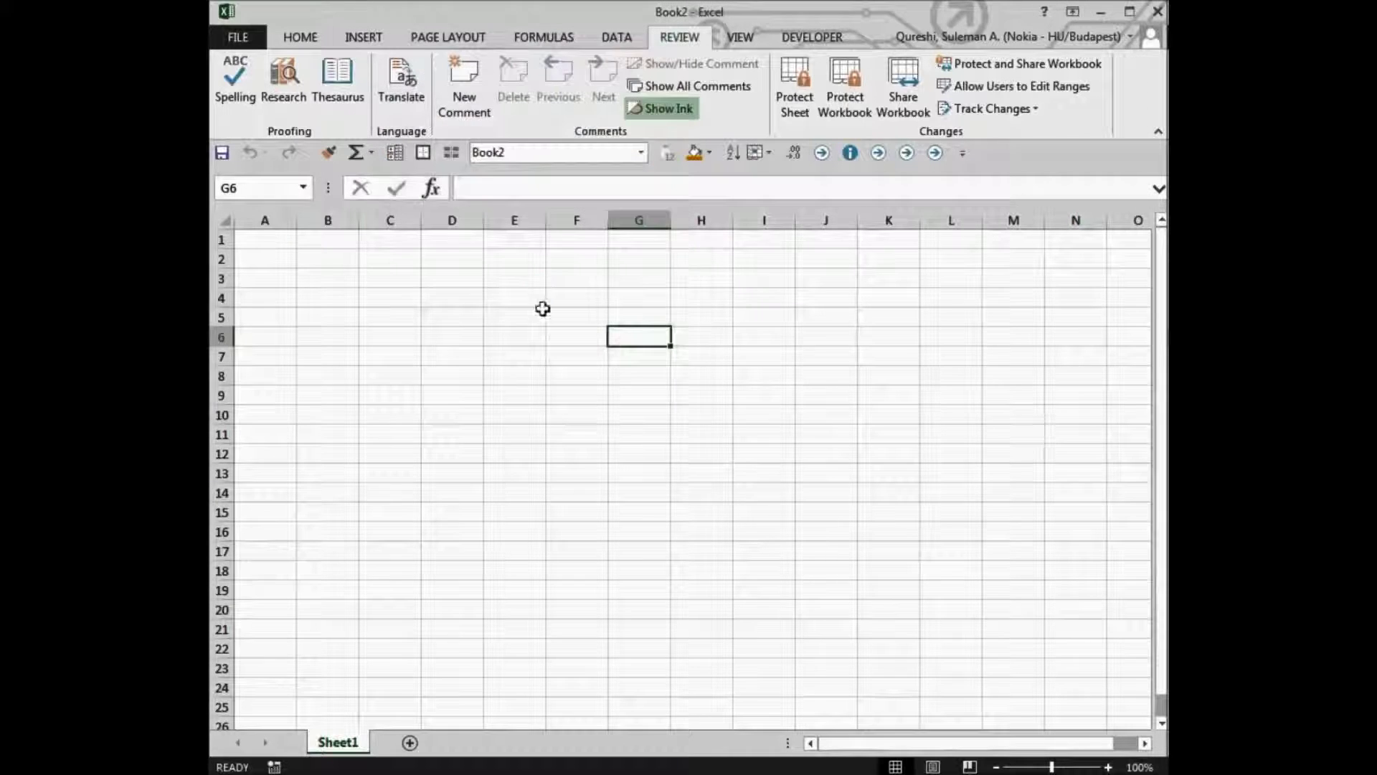
left_click(814, 302)
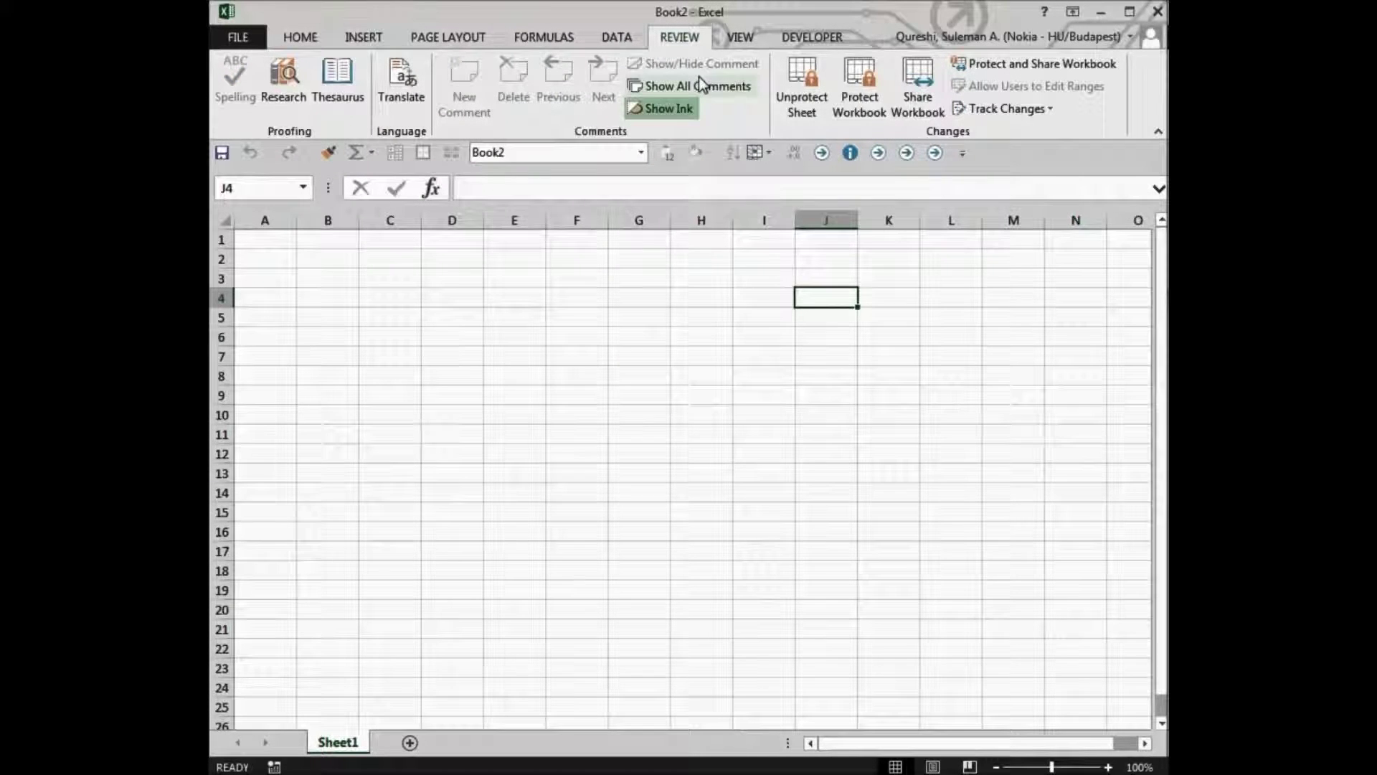
left_click(367, 283)
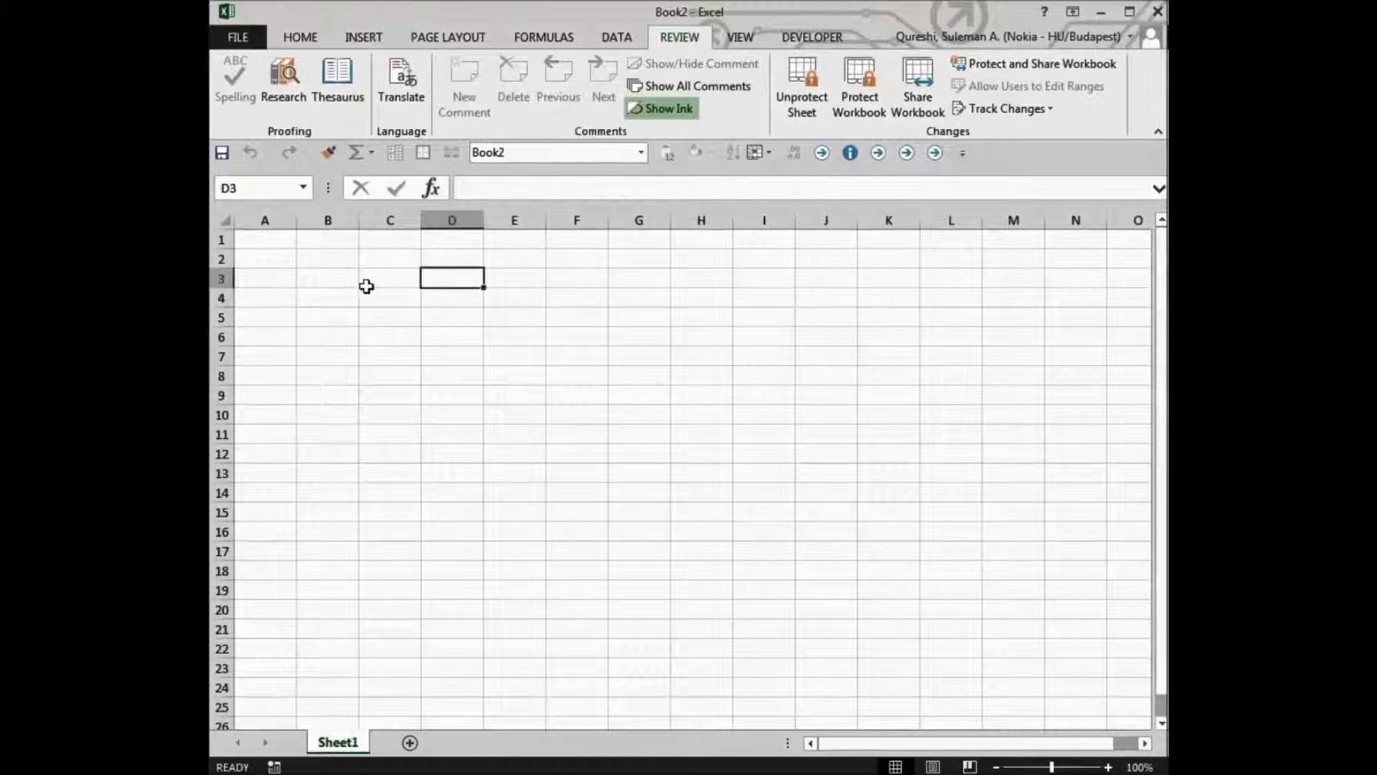
left_click(294, 38)
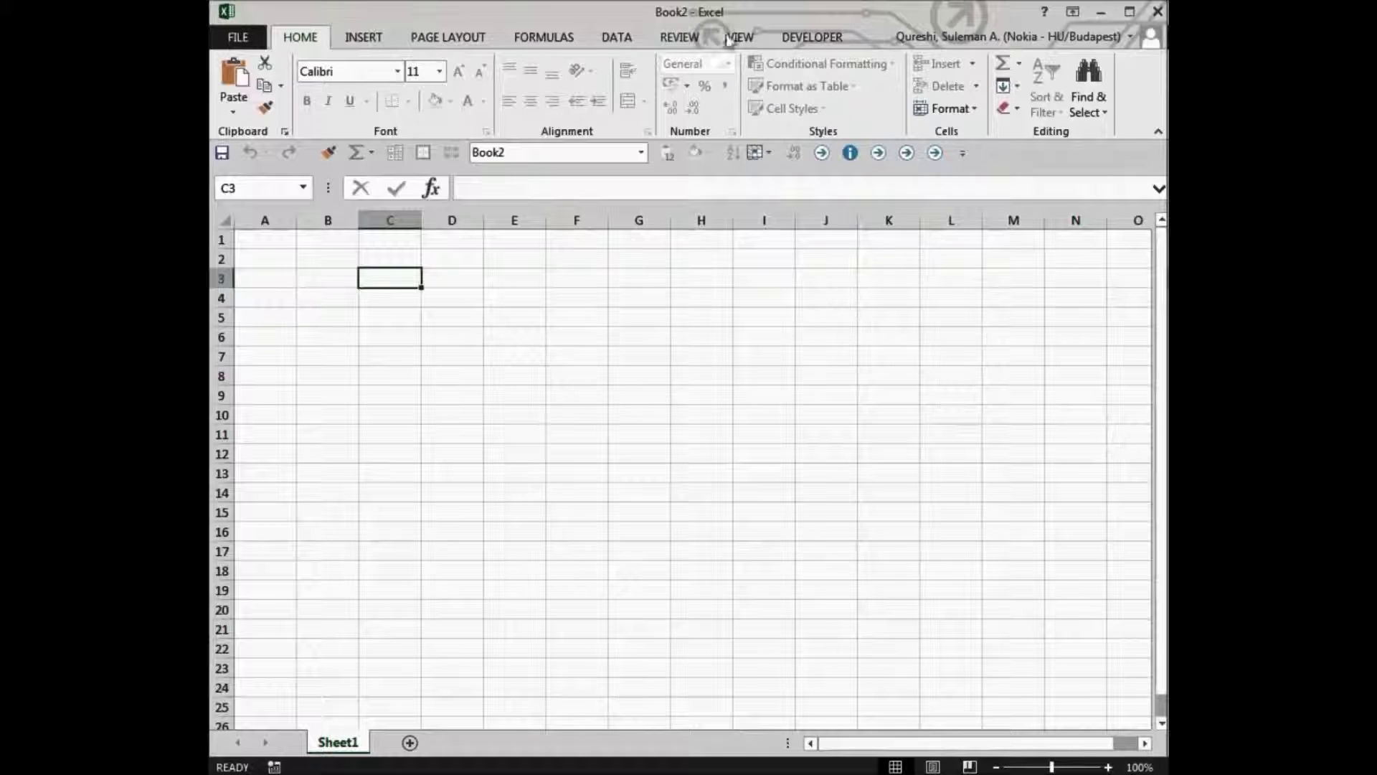
left_click(674, 38)
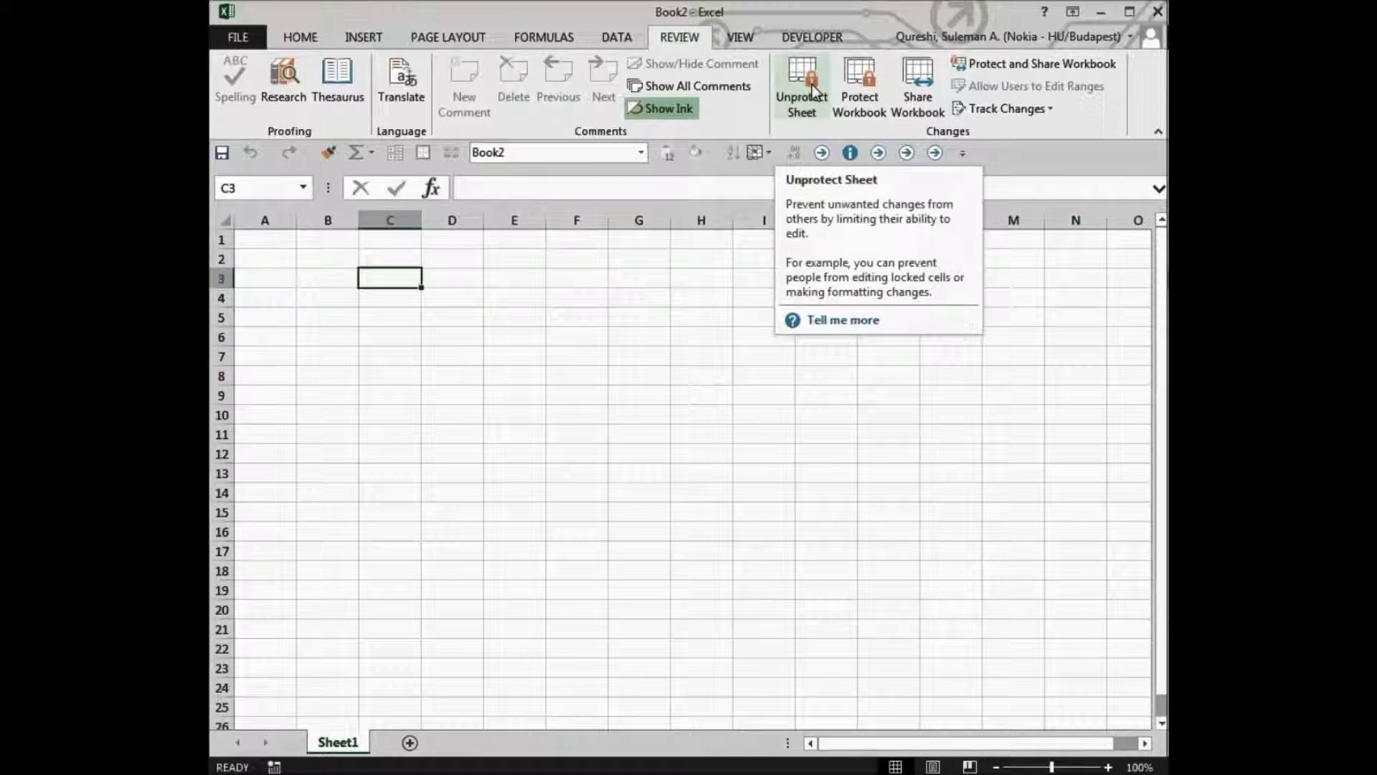
- Unprotect Sheet1 with its password, then give cell C3 an orange Fill Color
left_click(812, 90)
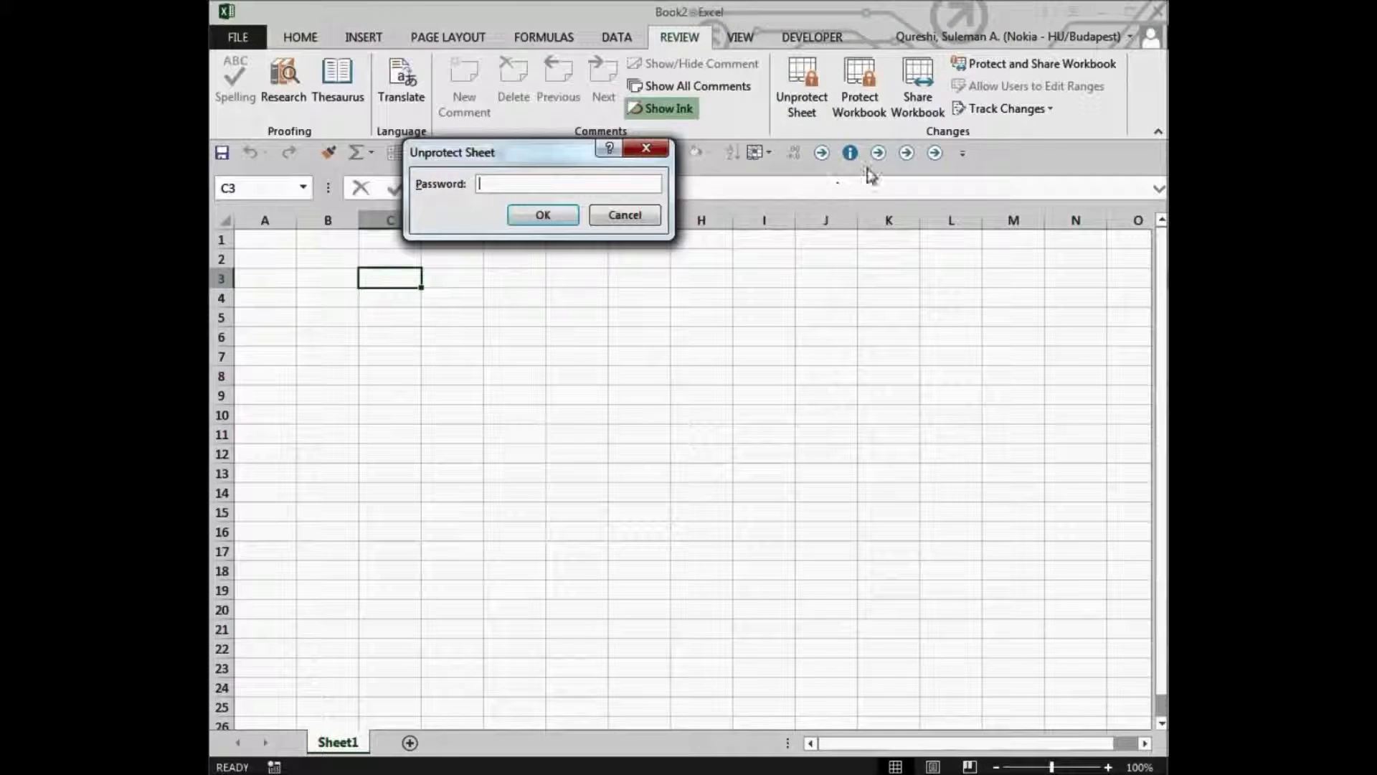
type("123")
left_click(569, 218)
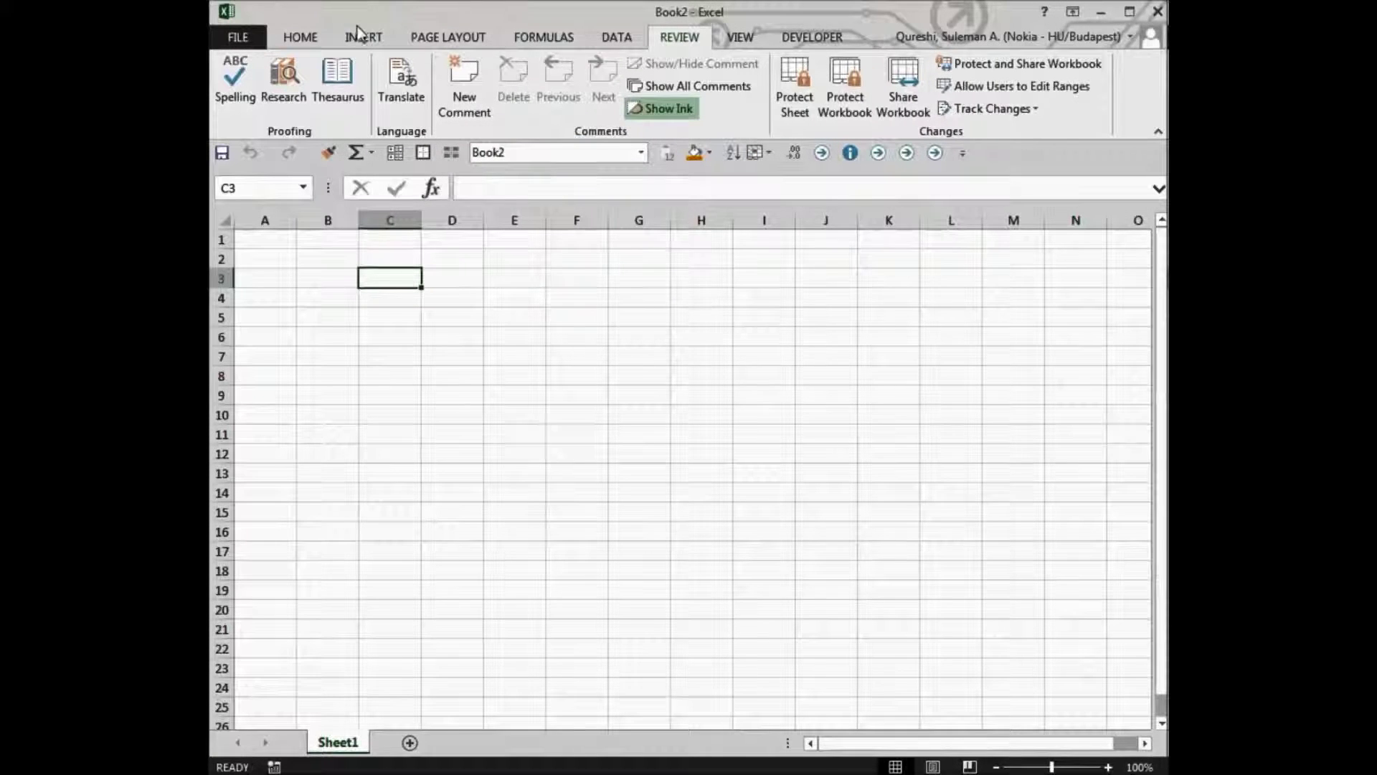
left_click(301, 39)
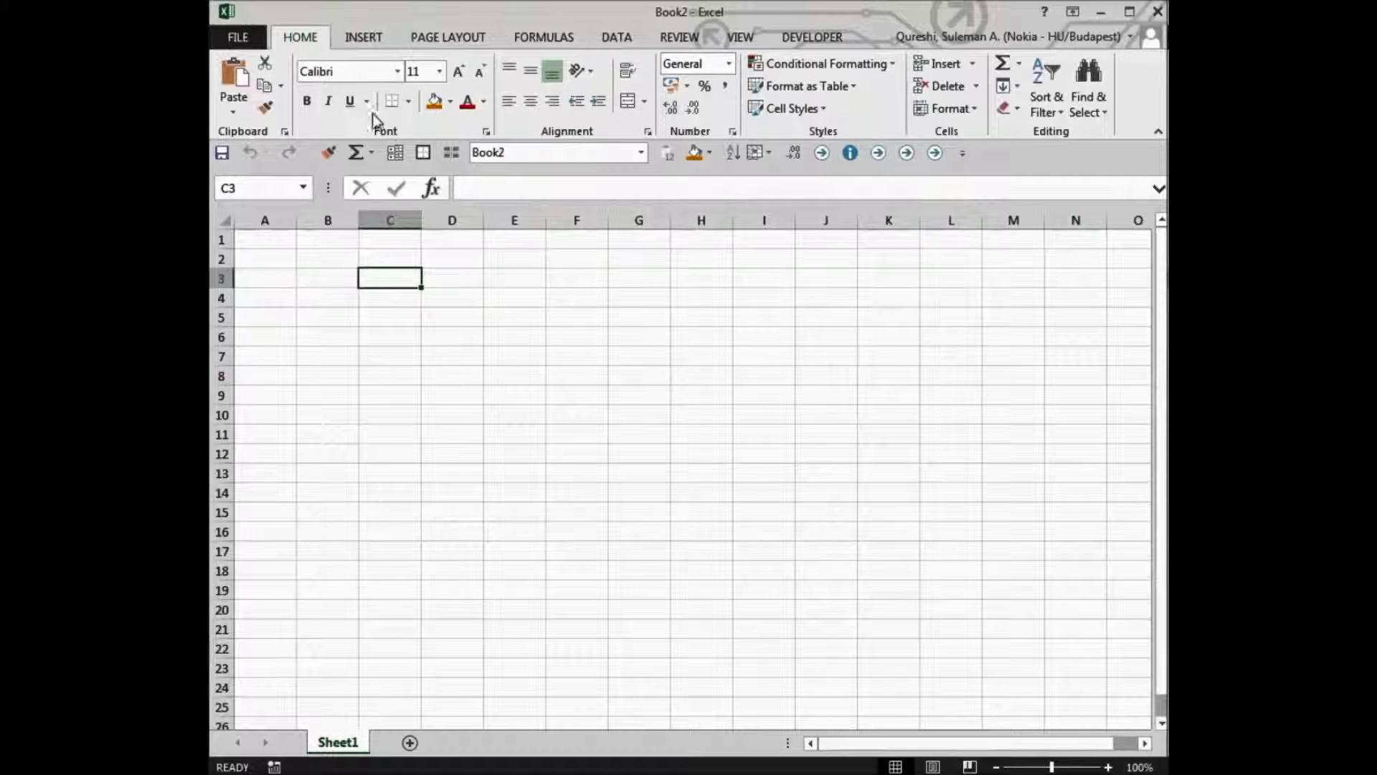
left_click(433, 102)
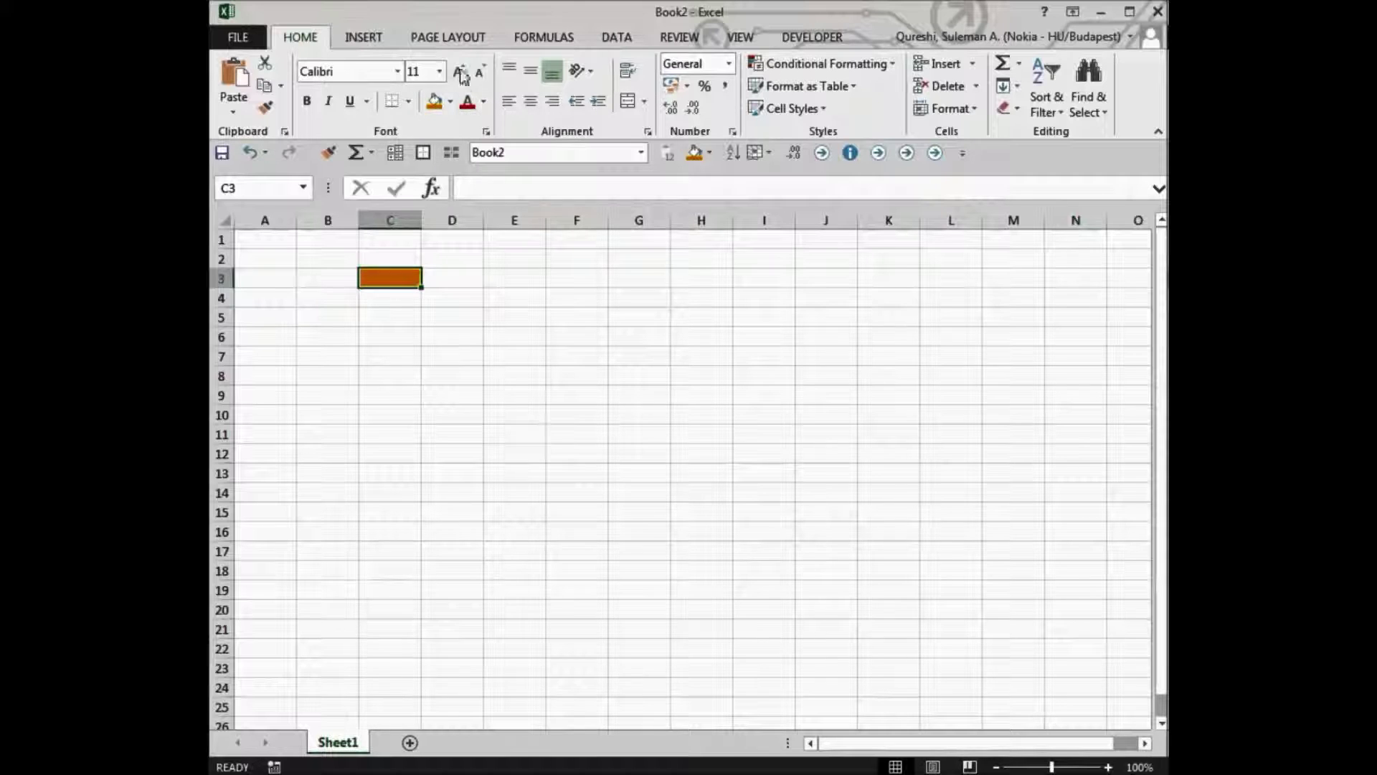